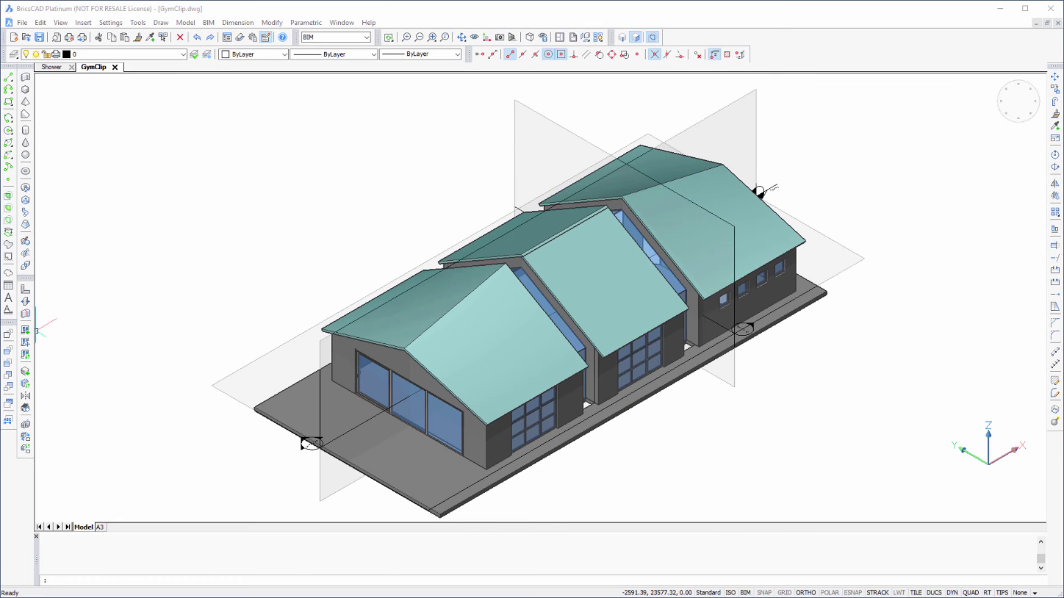
Clip the model at the horizontal plane and sections B-B and A-A, then unclip A-A and B-B
{"action": "left_click", "coordinate": [758, 191]}
{"action": "left_click", "coordinate": [782, 185]}
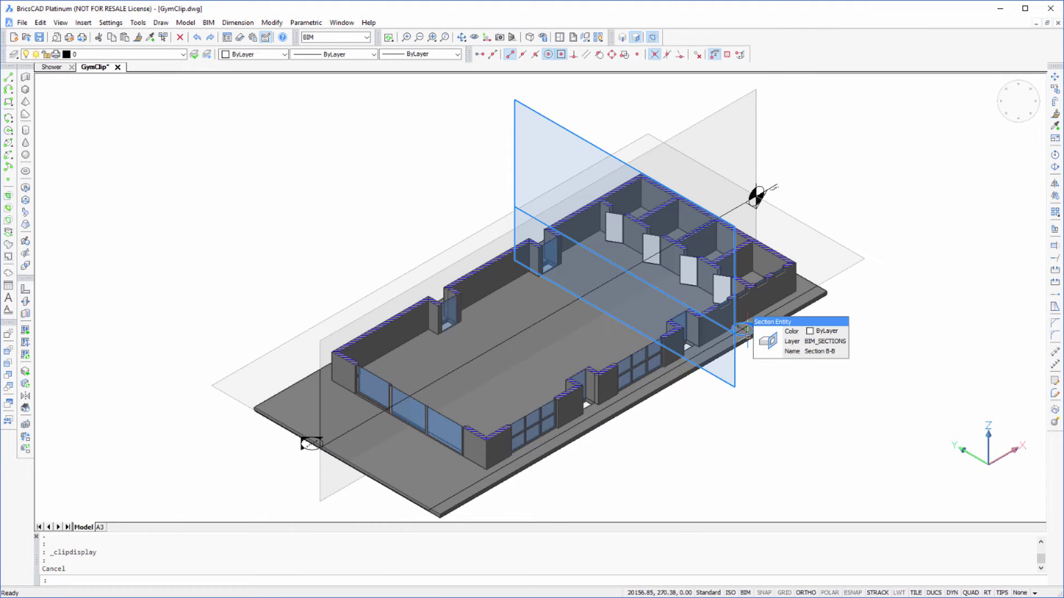
{"action": "left_click", "coordinate": [747, 333]}
{"action": "left_click", "coordinate": [311, 443]}
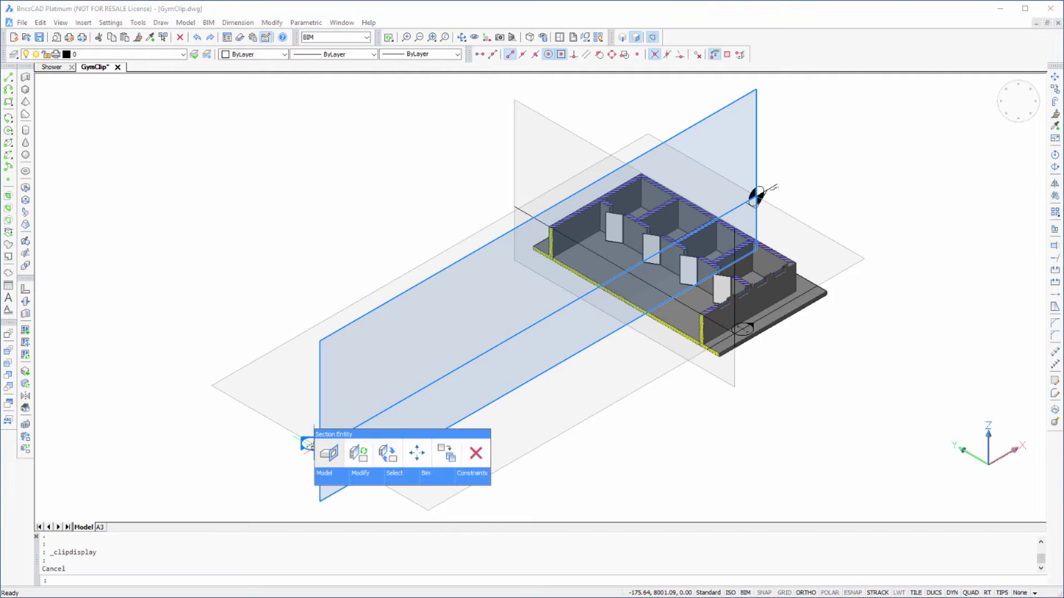
{"action": "key", "text": "Escape"}
{"action": "left_click", "coordinate": [307, 445]}
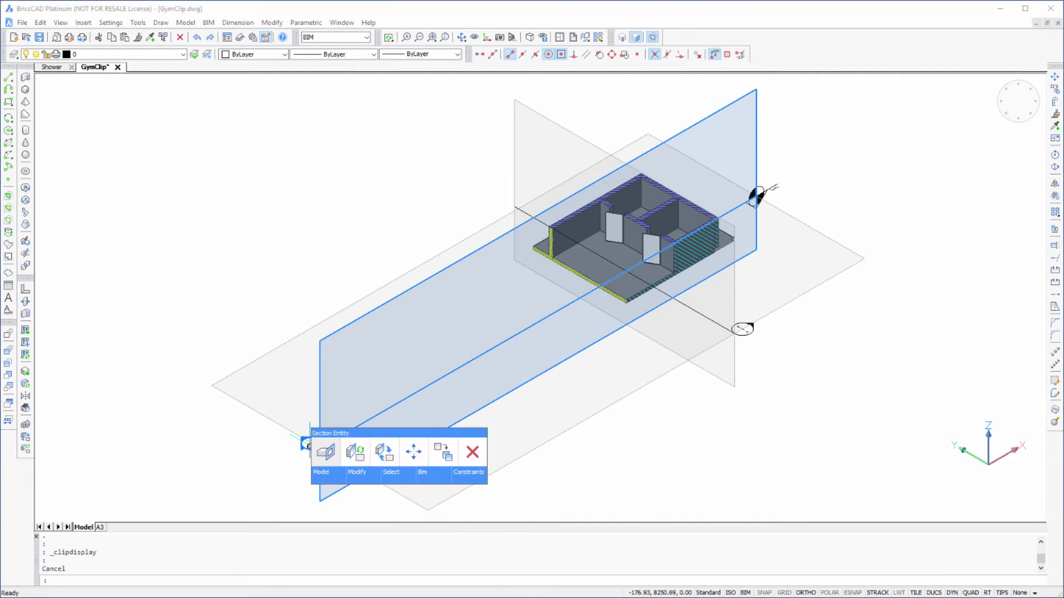
{"action": "left_click", "coordinate": [324, 452]}
{"action": "left_click", "coordinate": [747, 333]}
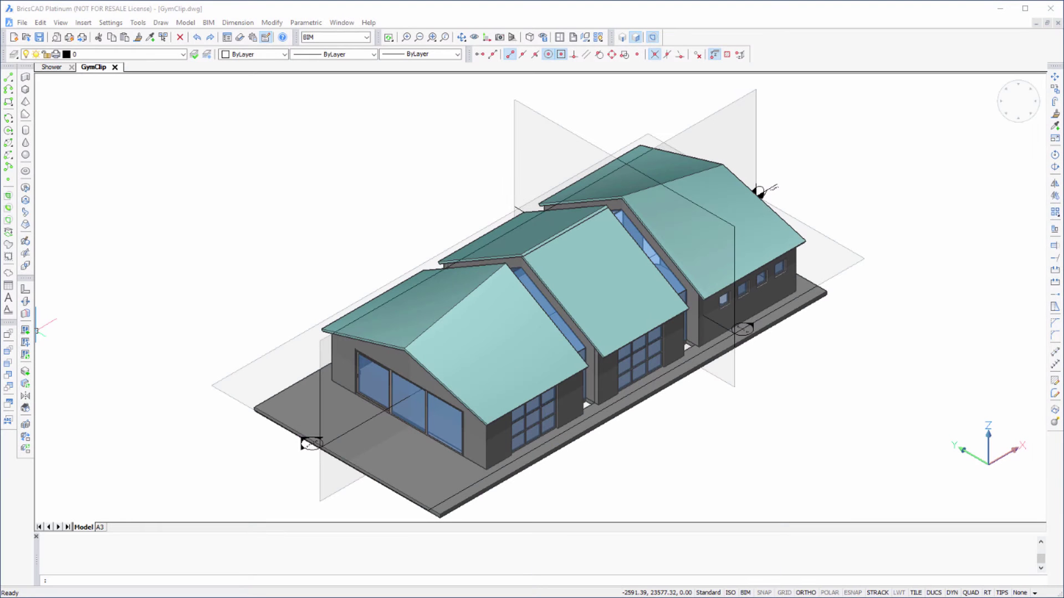
{"action": "mouse_move", "coordinate": [757, 198]}
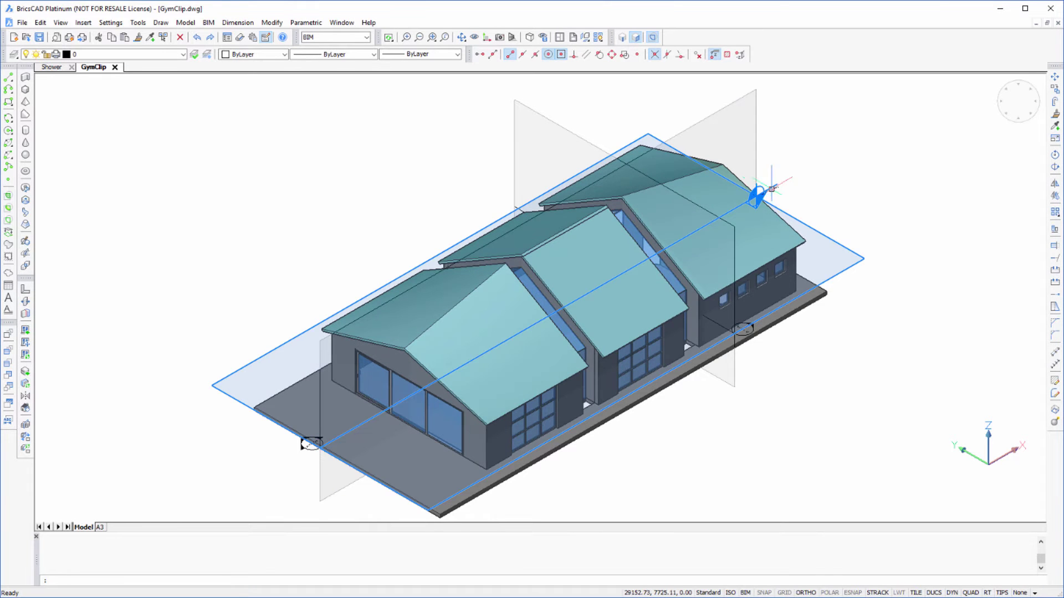
Clip again at Plan 01, B-B and A-A, then turn those clips off to restore the roof
{"action": "left_click", "coordinate": [777, 191]}
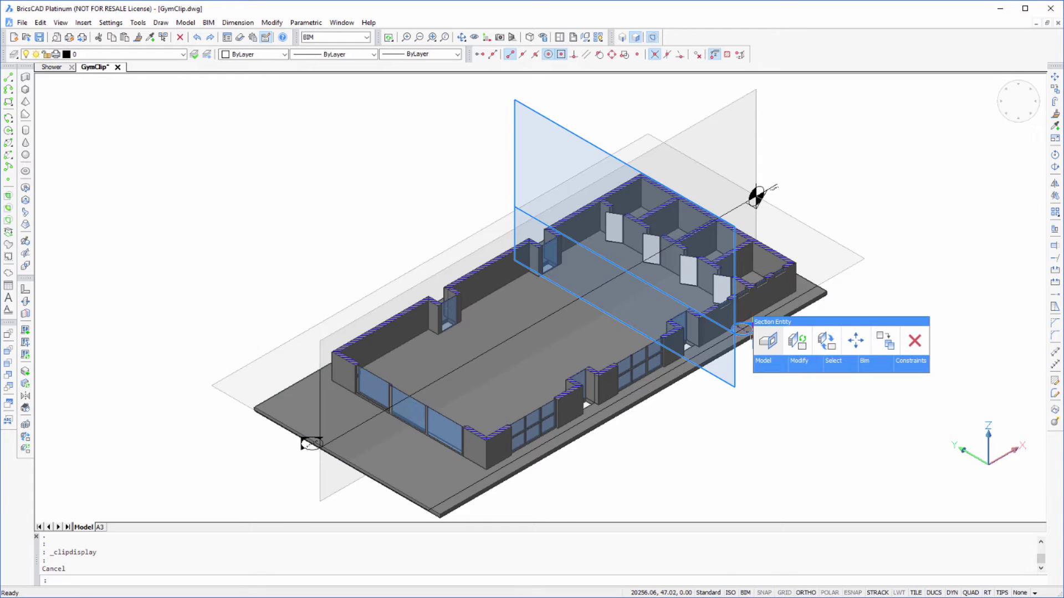
{"action": "left_click", "coordinate": [769, 342]}
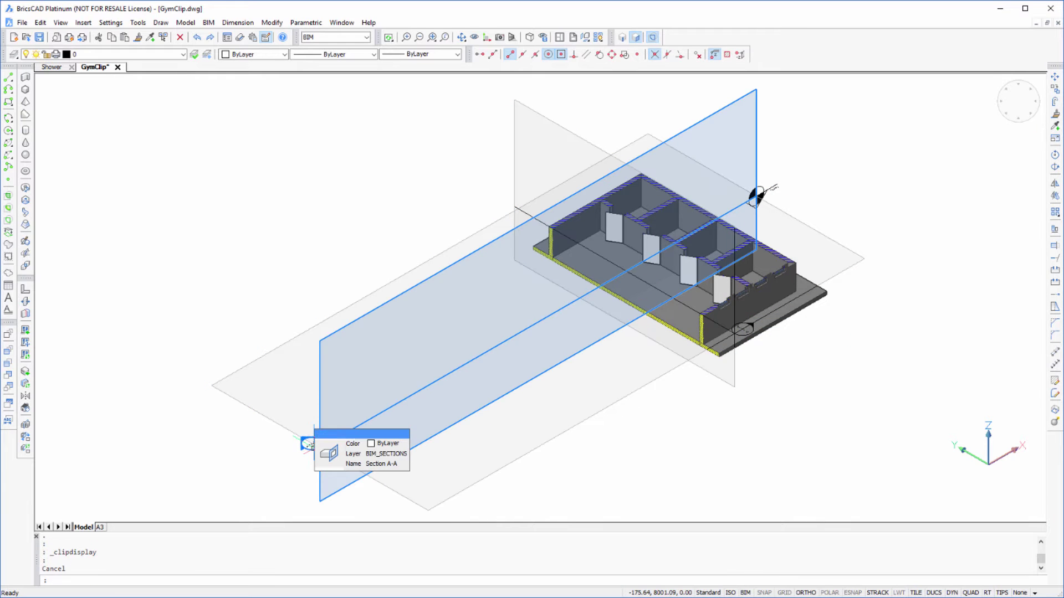
{"action": "left_click", "coordinate": [310, 445]}
{"action": "key", "text": "Escape"}
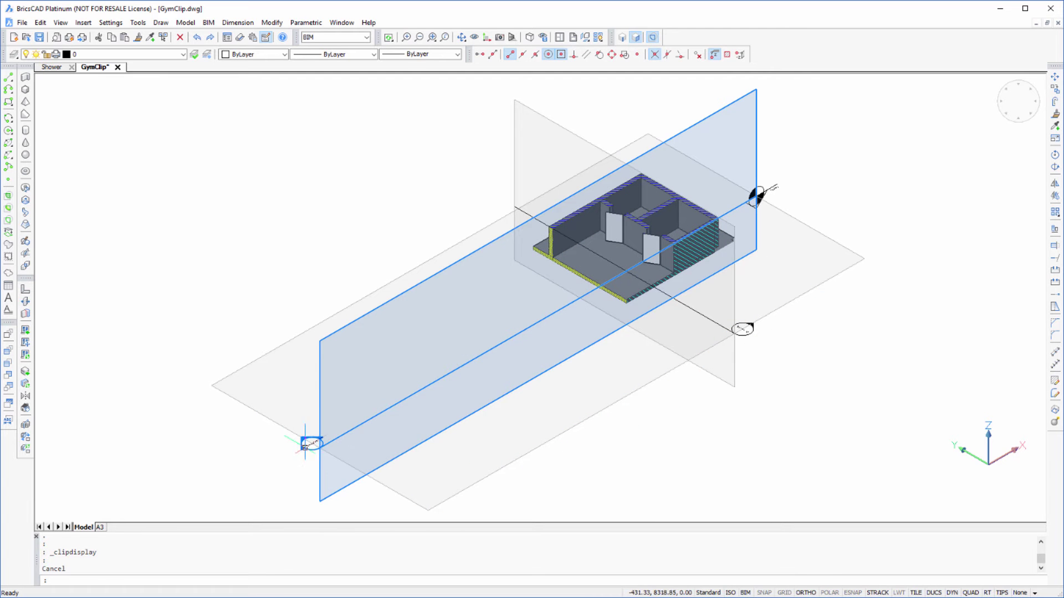
{"action": "left_click", "coordinate": [307, 446]}
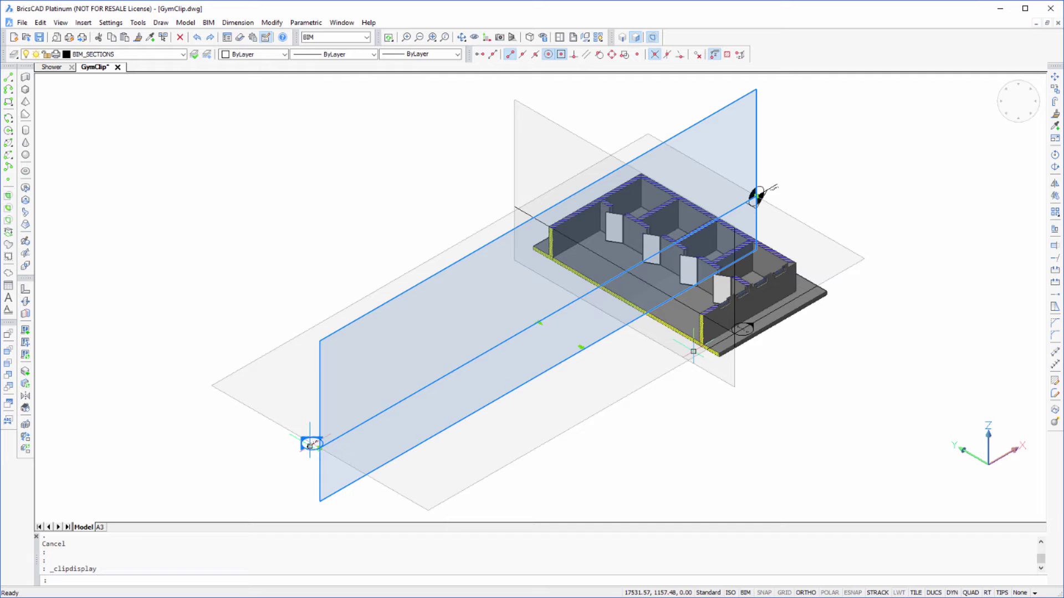
{"action": "key", "text": "Escape"}
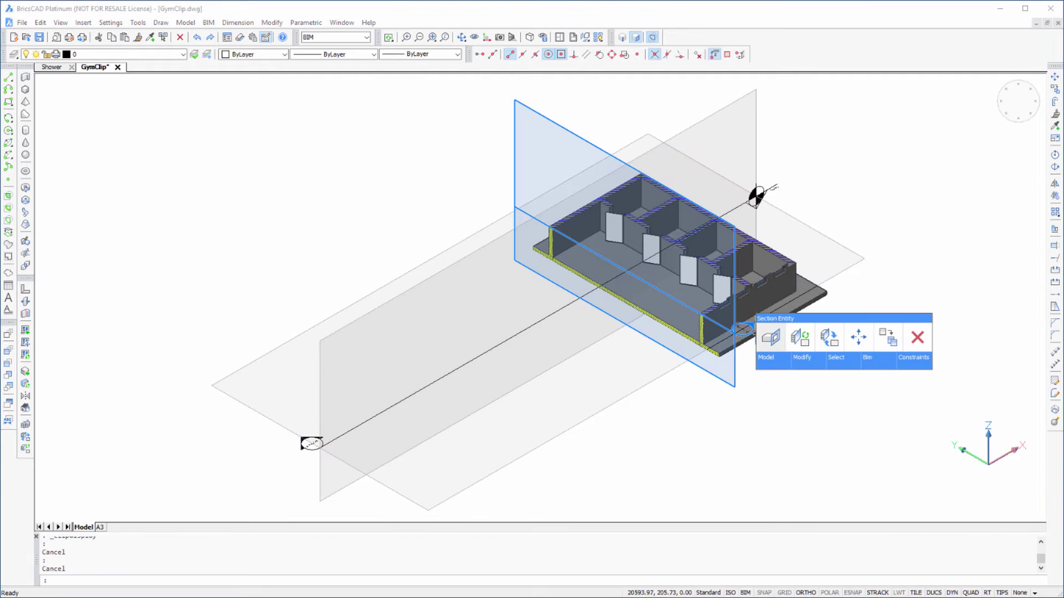
{"action": "left_click", "coordinate": [770, 341]}
{"action": "left_click", "coordinate": [759, 196]}
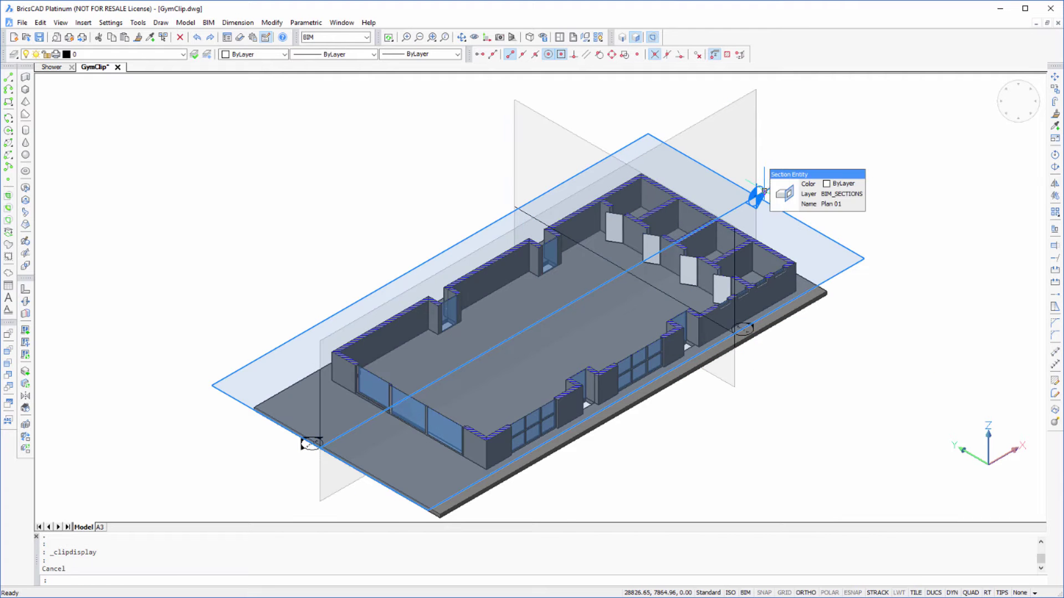
{"action": "left_click", "coordinate": [784, 194]}
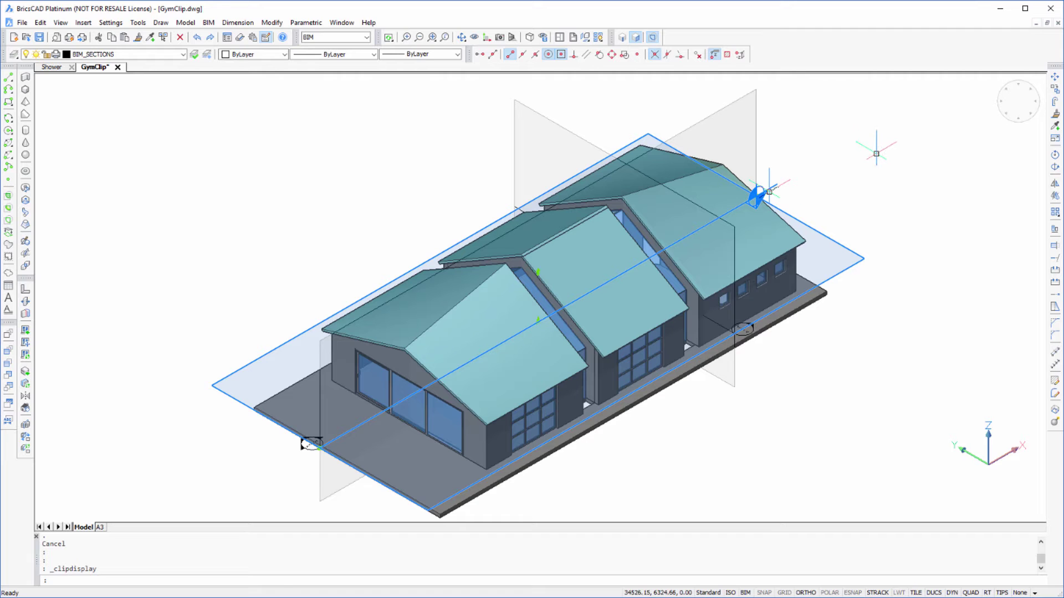
{"action": "key", "text": "Escape"}
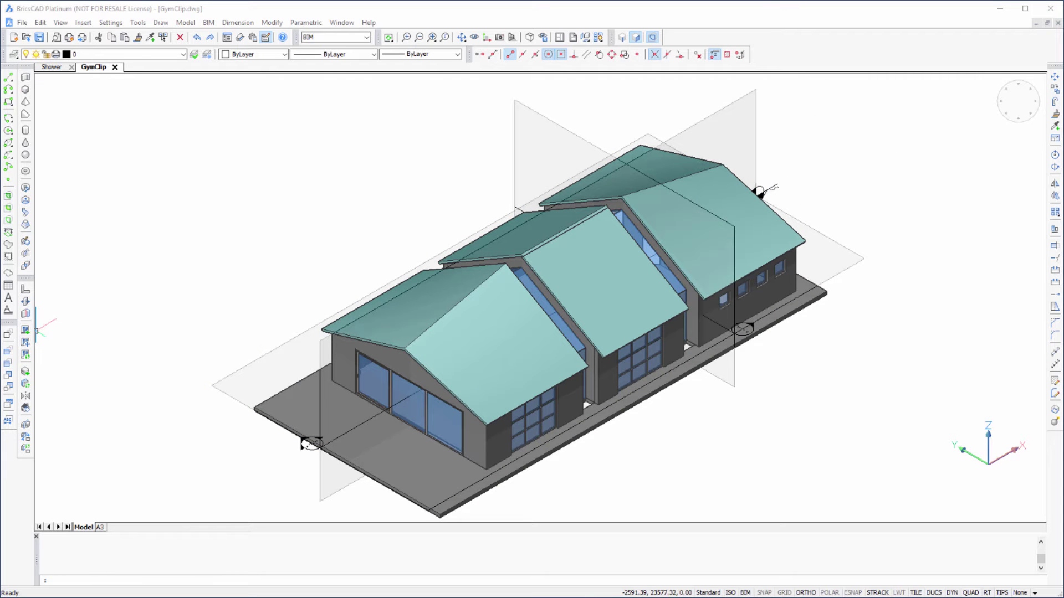
Repeat the three-plane clip cycle, ending with all clipping off and the full roofed building shown
{"action": "left_click", "coordinate": [758, 193]}
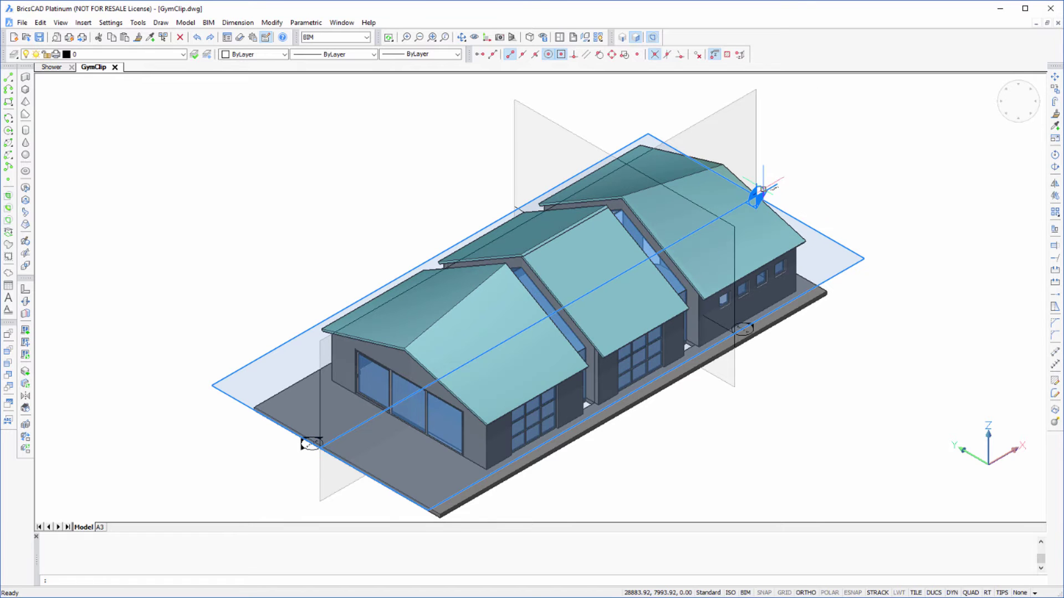
{"action": "left_click", "coordinate": [783, 194]}
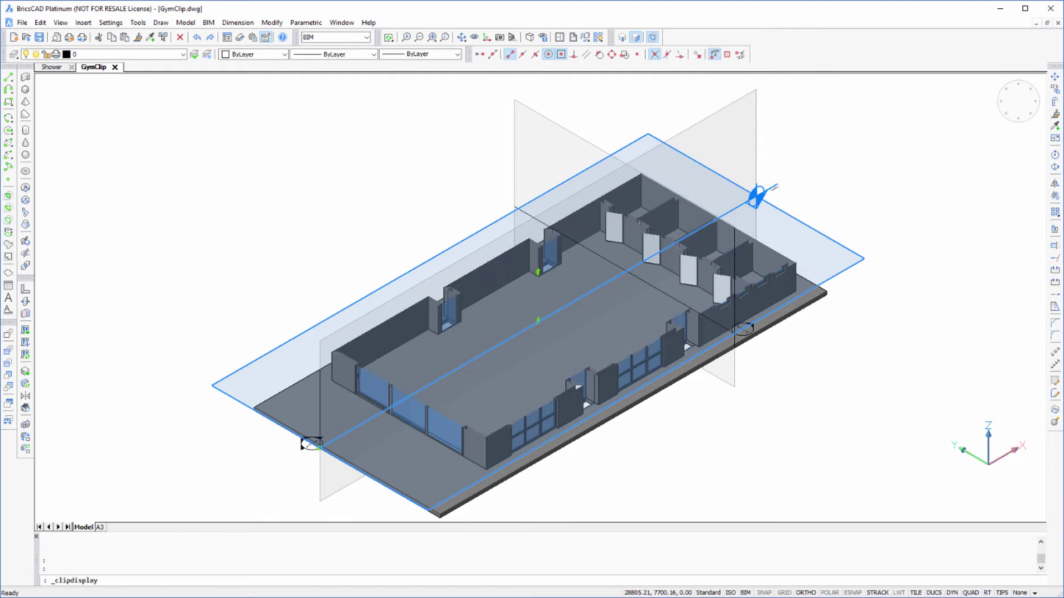
{"action": "left_click", "coordinate": [747, 331]}
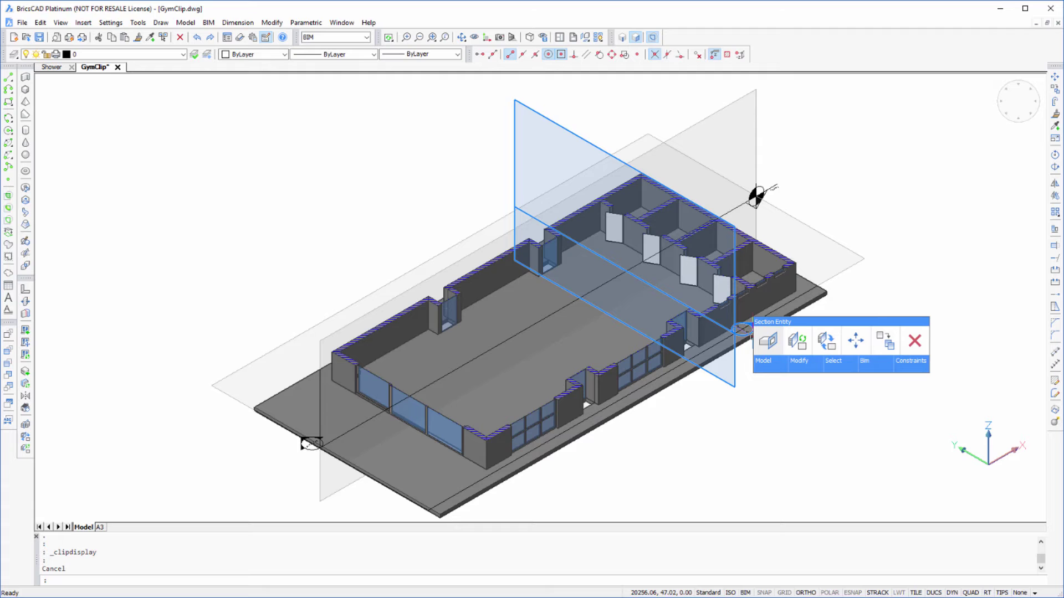
{"action": "left_click", "coordinate": [766, 342]}
{"action": "left_click", "coordinate": [307, 444]}
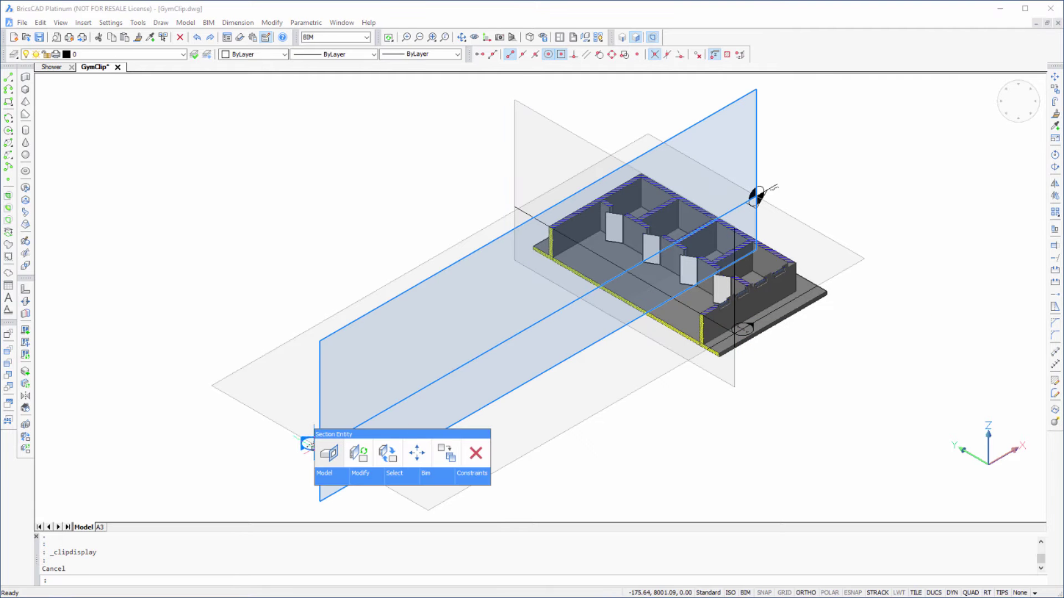
{"action": "key", "text": "Escape"}
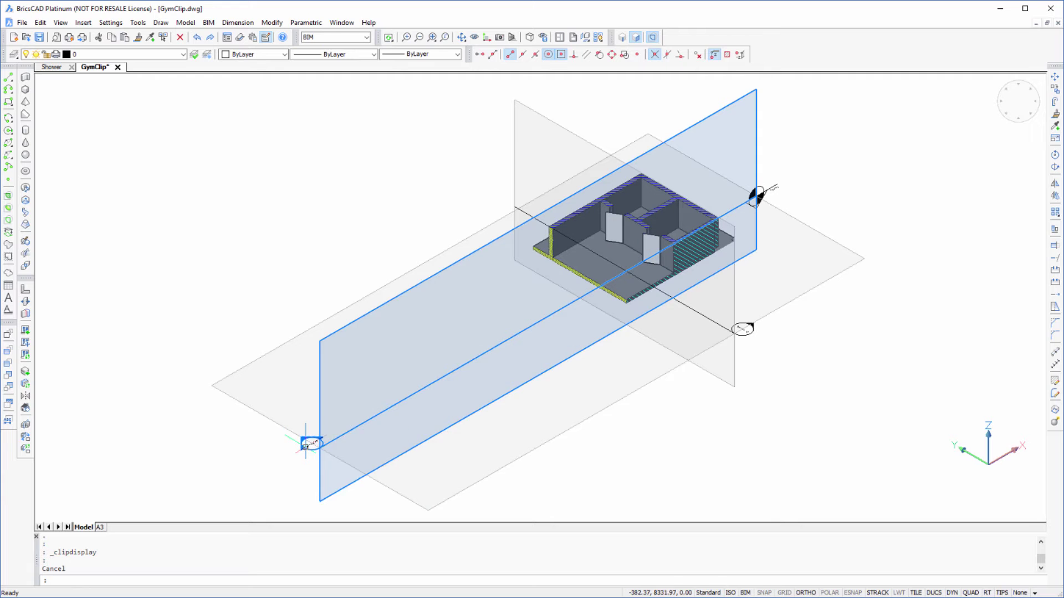
{"action": "left_click", "coordinate": [308, 445]}
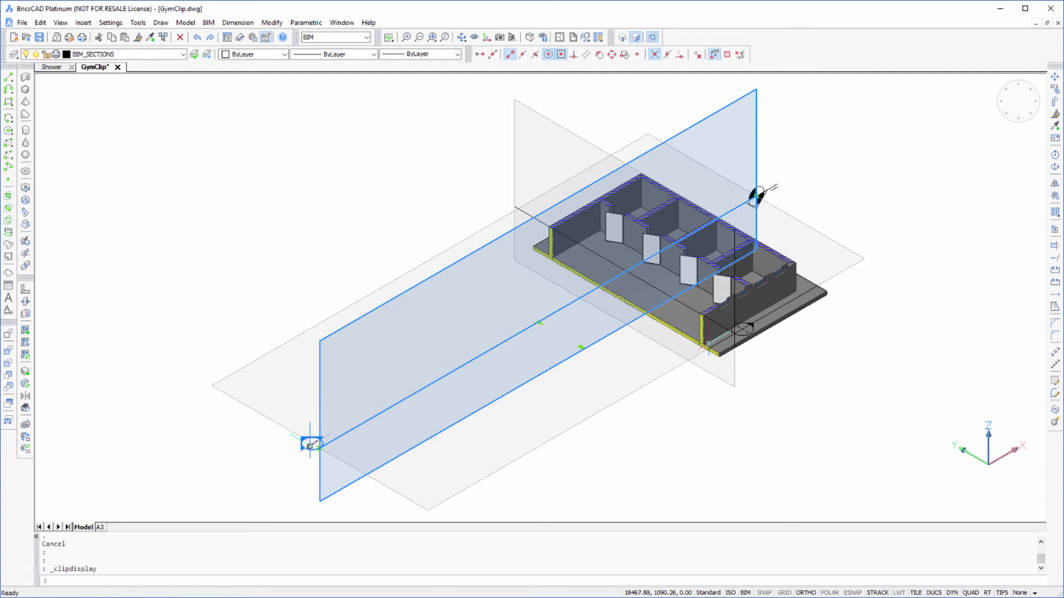
{"action": "key", "text": "Escape"}
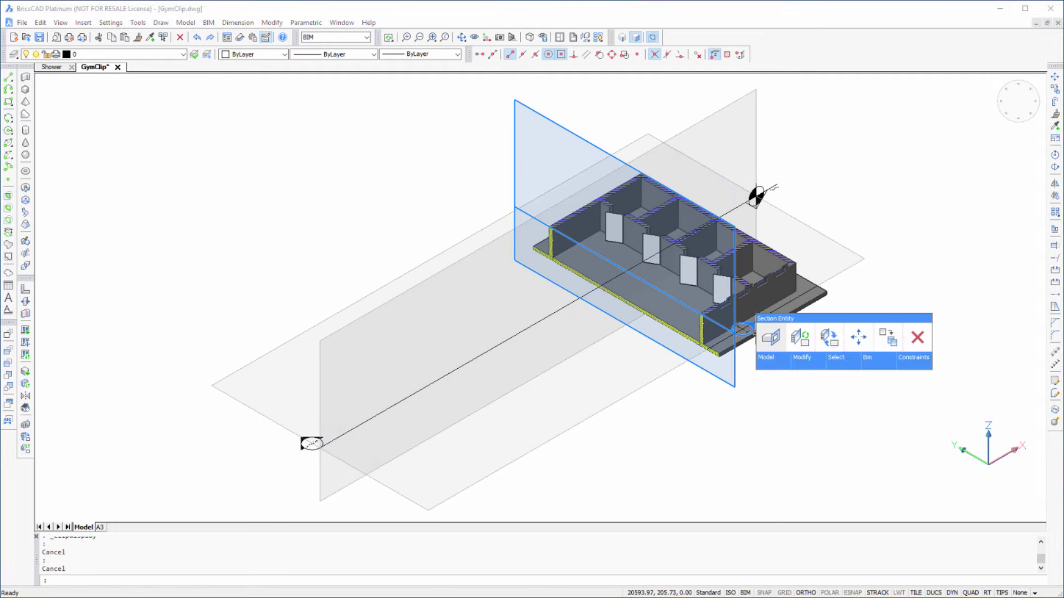
{"action": "left_click", "coordinate": [771, 339]}
{"action": "key", "text": "Escape"}
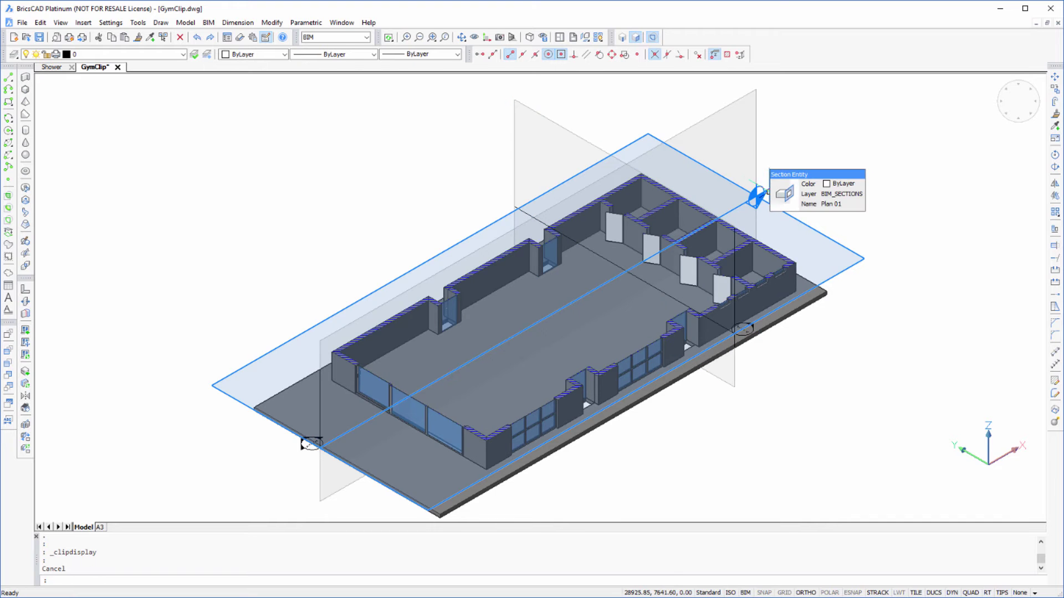
{"action": "left_click", "coordinate": [771, 193]}
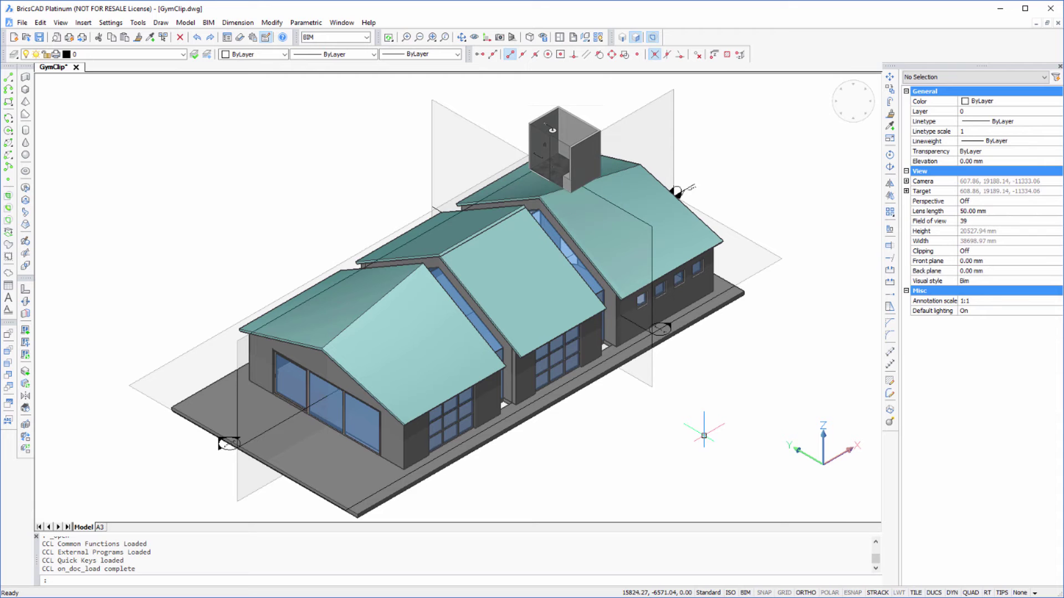
Clip the model with Plan 01, Section A-A and Section B-B to isolate the corner room
{"action": "left_click", "coordinate": [688, 185]}
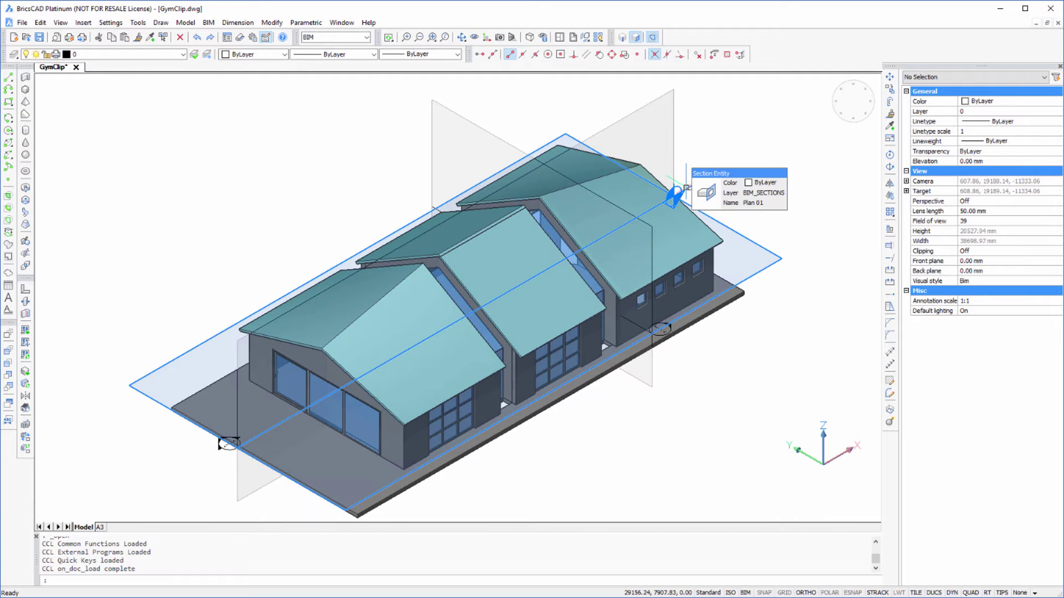
{"action": "left_click", "coordinate": [707, 194]}
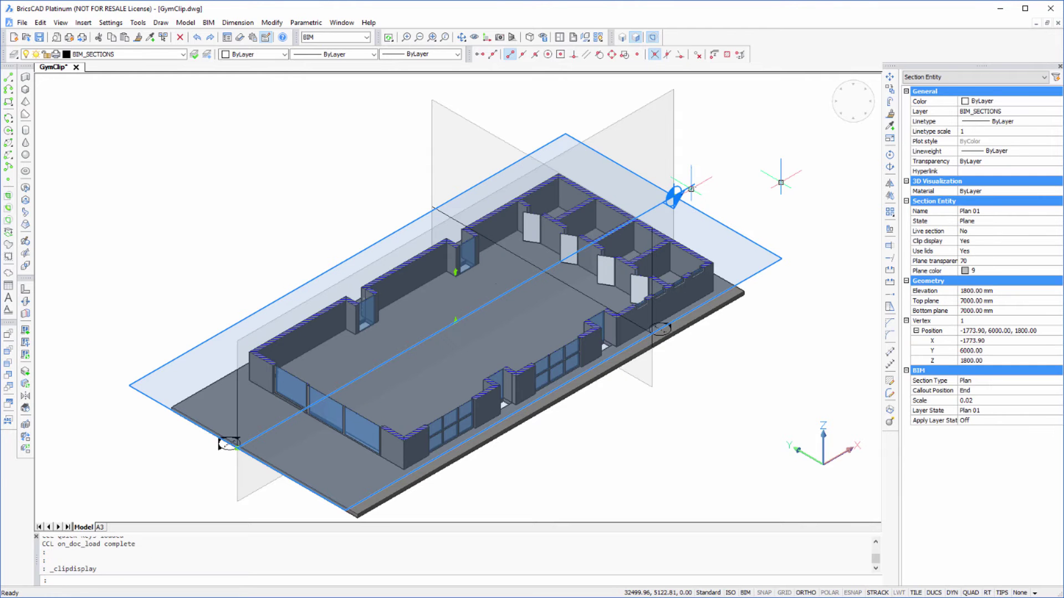
{"action": "key", "text": "Escape"}
{"action": "left_click", "coordinate": [231, 448]}
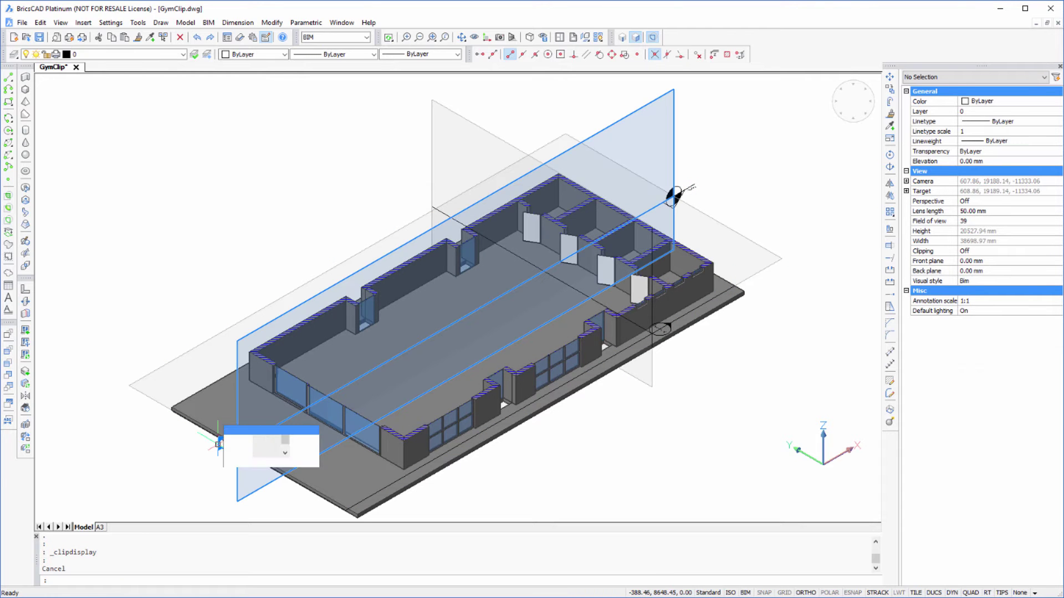
{"action": "left_click", "coordinate": [241, 450]}
{"action": "left_click", "coordinate": [661, 329]}
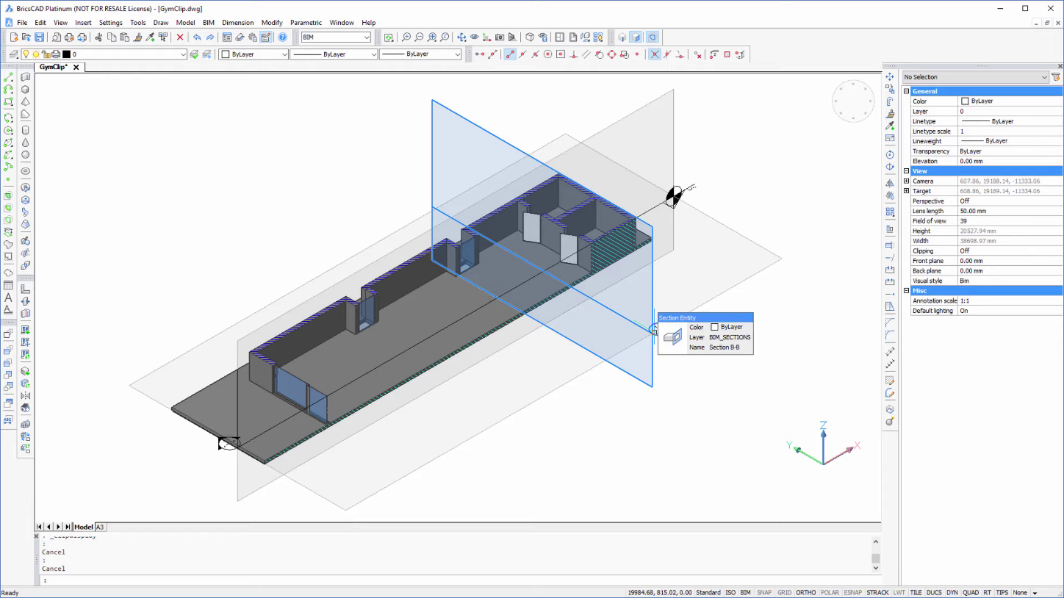
{"action": "left_click", "coordinate": [674, 349]}
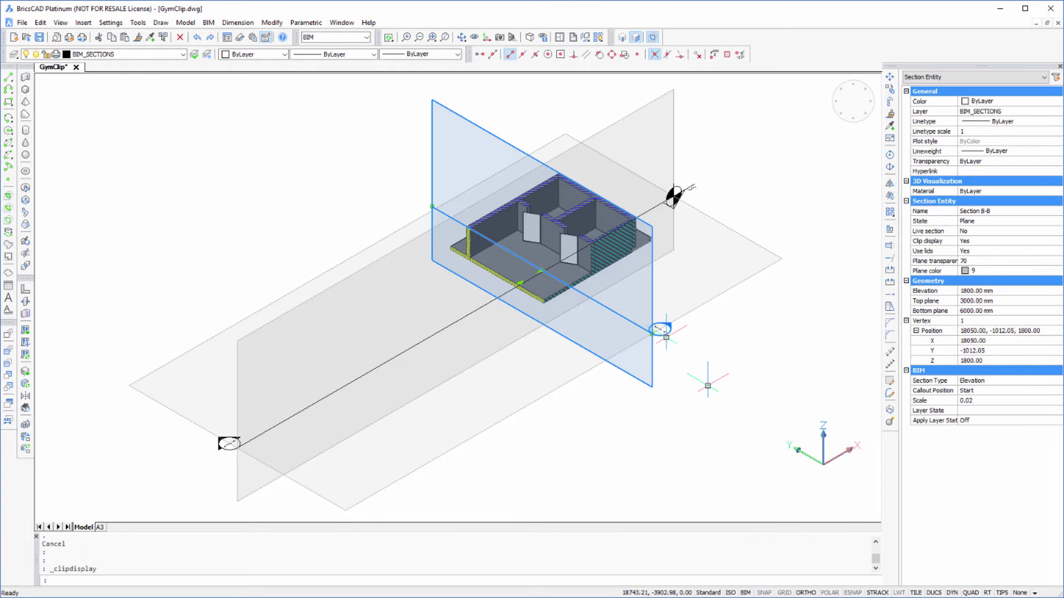
{"action": "key", "text": "Escape"}
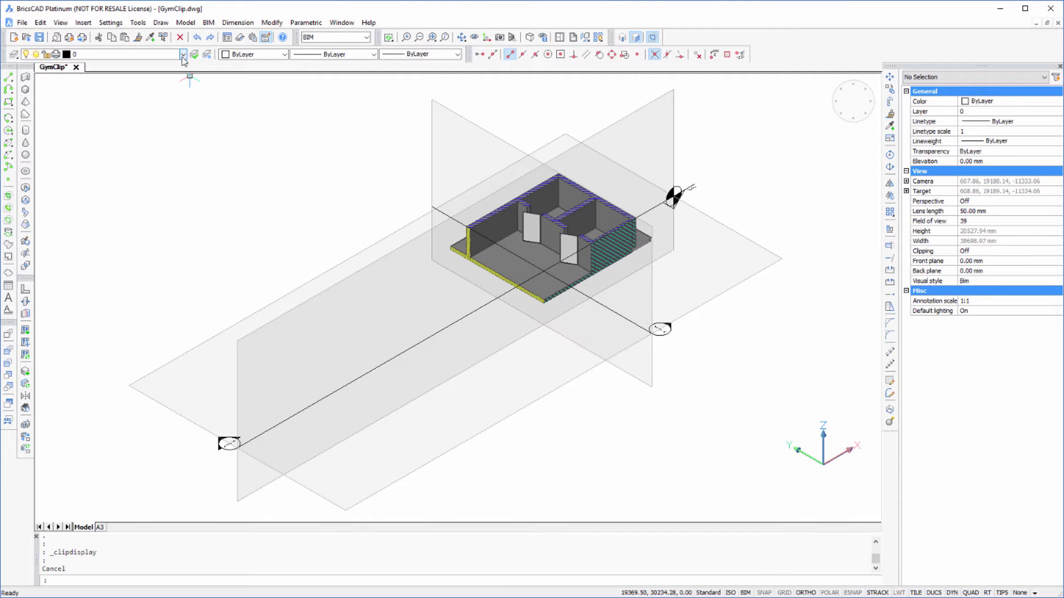
Turn off the BIM_SECTIONS layer to hide the section planes
{"action": "left_click", "coordinate": [183, 56]}
{"action": "left_click", "coordinate": [49, 101]}
{"action": "left_click", "coordinate": [466, 187]}
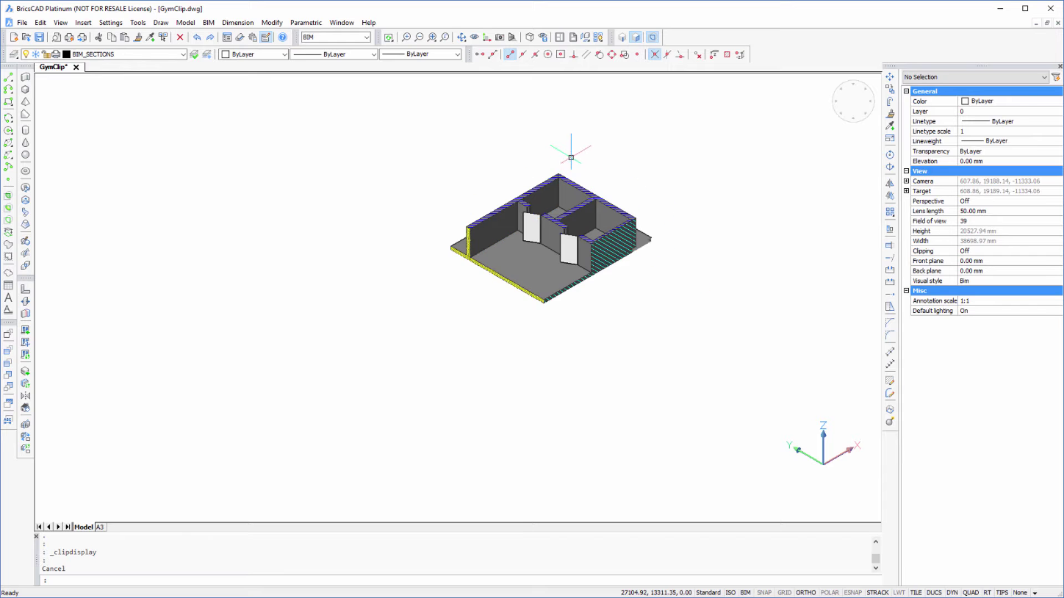
{"action": "scroll", "coordinate": [571, 158], "scroll_direction": "up", "scroll_amount": 3}
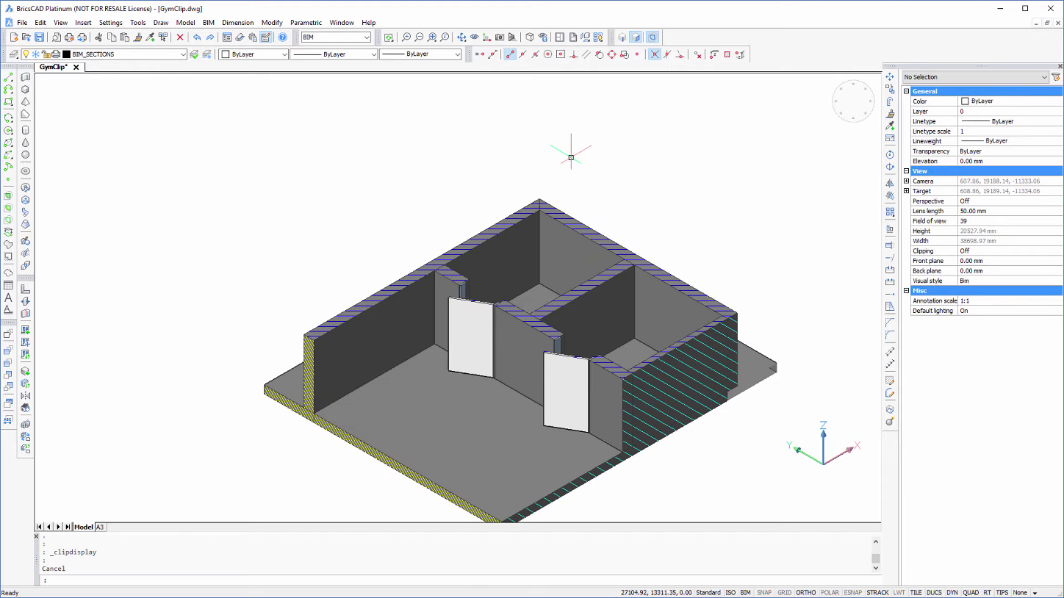
Attach Shower.dwg as an external reference, snapped to the back room's corner endpoint
{"action": "left_click", "coordinate": [83, 23]}
{"action": "left_click", "coordinate": [117, 80]}
{"action": "left_click", "coordinate": [297, 193]}
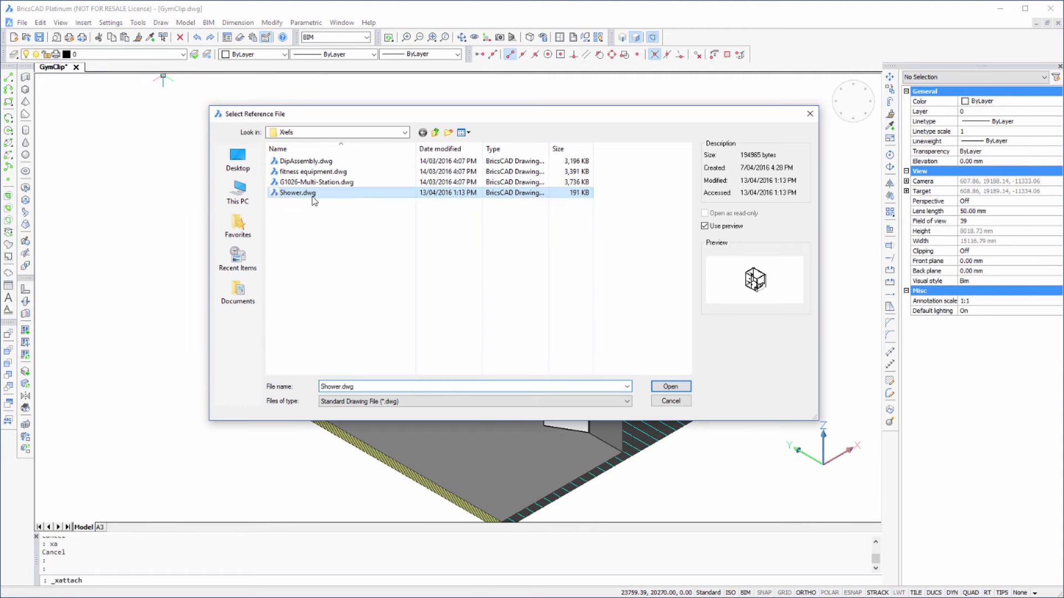
{"action": "left_click", "coordinate": [670, 388]}
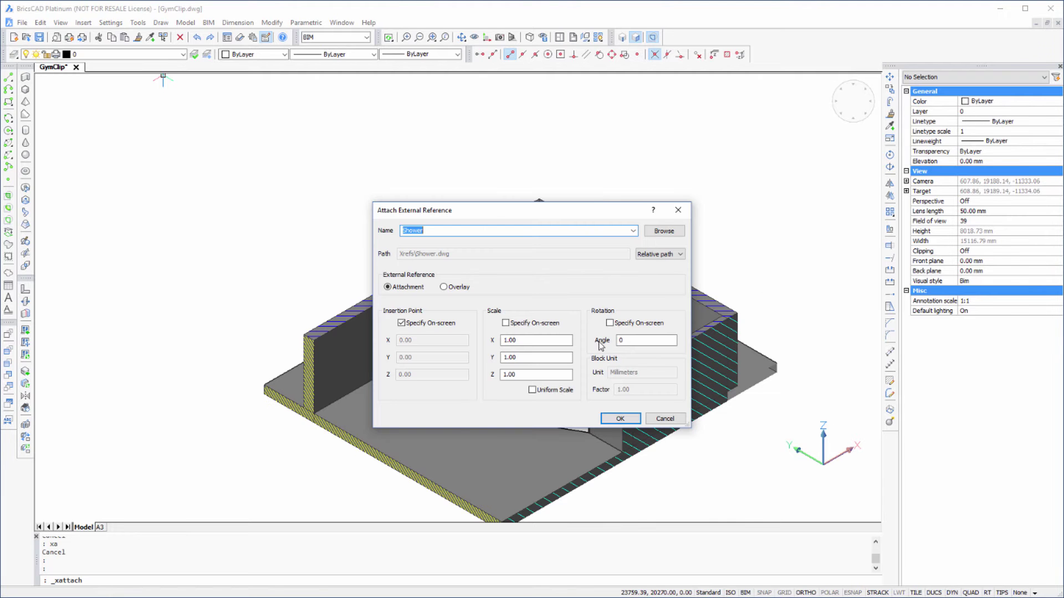
{"action": "left_click", "coordinate": [619, 419]}
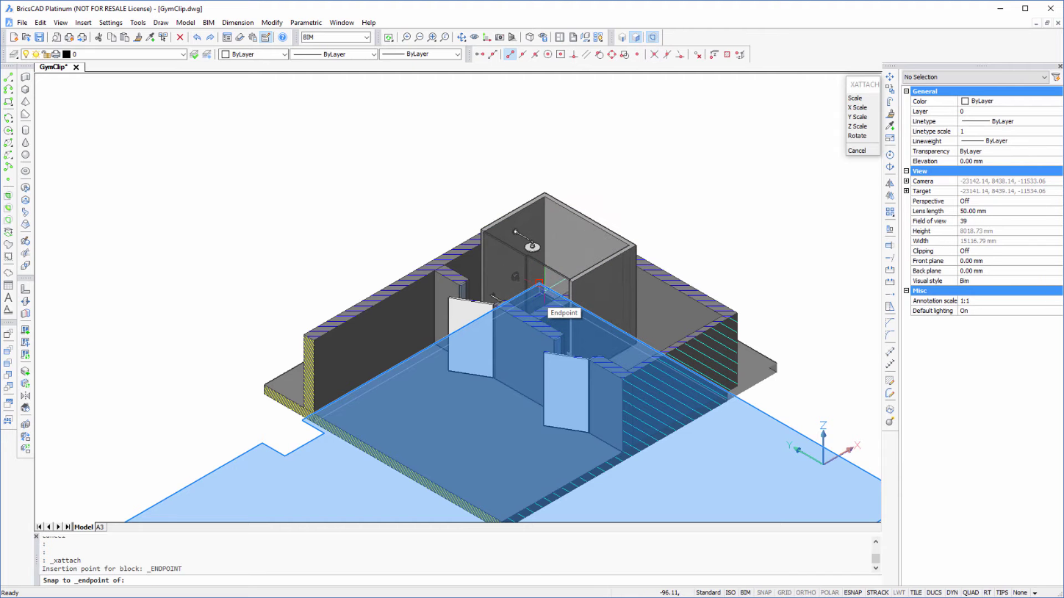
{"action": "left_click", "coordinate": [546, 307]}
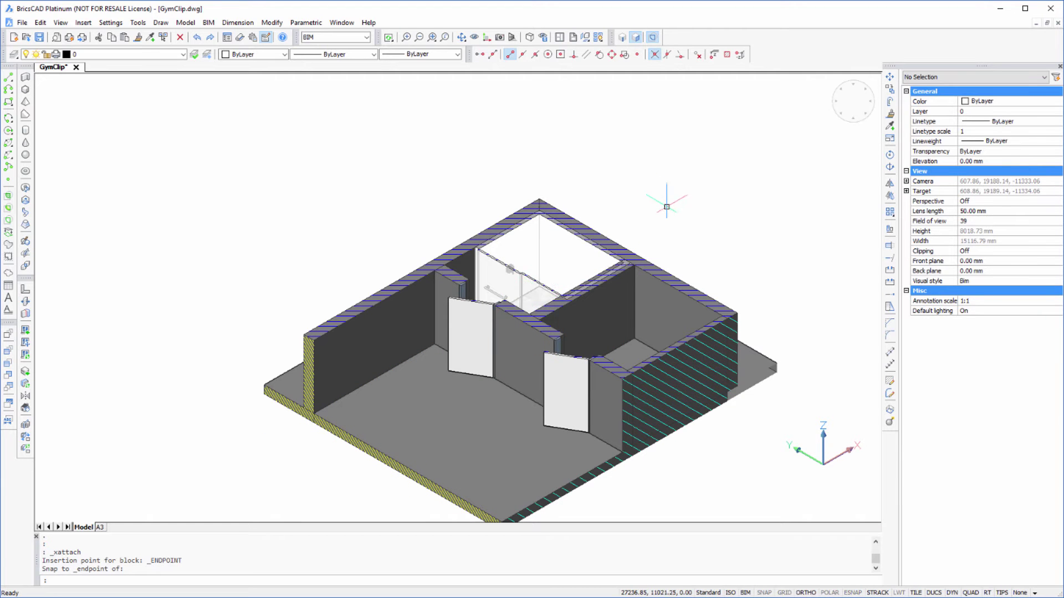
{"action": "scroll", "coordinate": [579, 214], "scroll_direction": "up", "scroll_amount": 5}
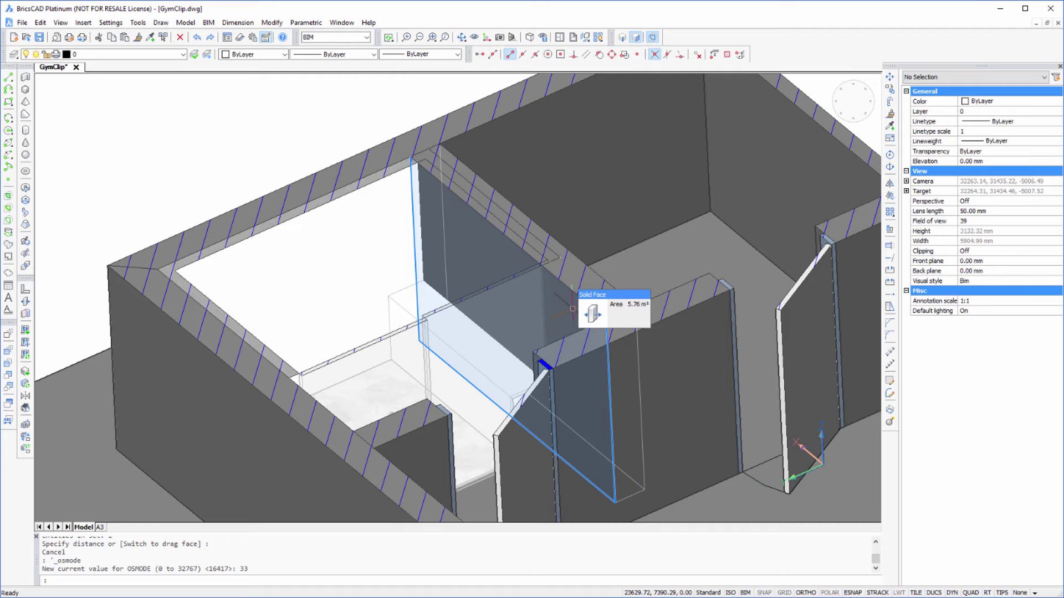
{"action": "mouse_move", "coordinate": [592, 315]}
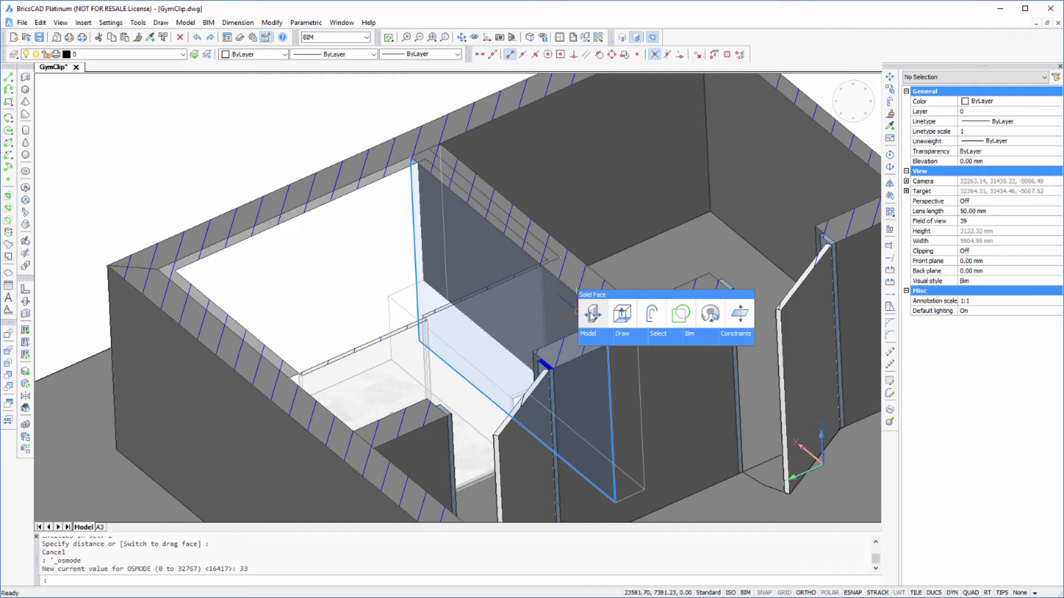
Drag the internal wall face to the shower's corner endpoint, then orbit to check the walls
{"action": "left_click", "coordinate": [592, 314]}
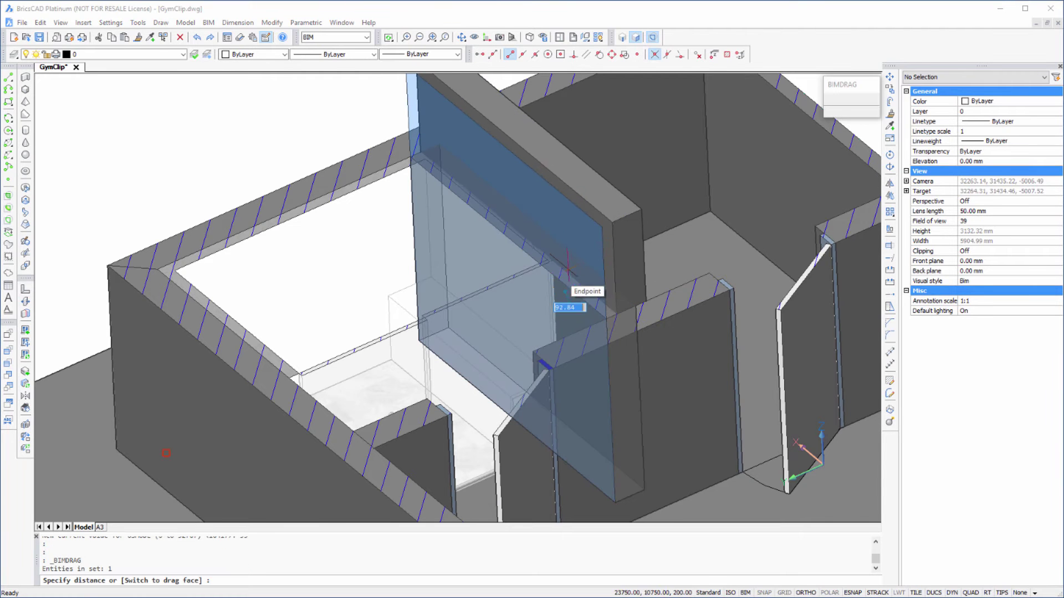
{"action": "scroll", "coordinate": [566, 249], "scroll_direction": "up", "scroll_amount": 5}
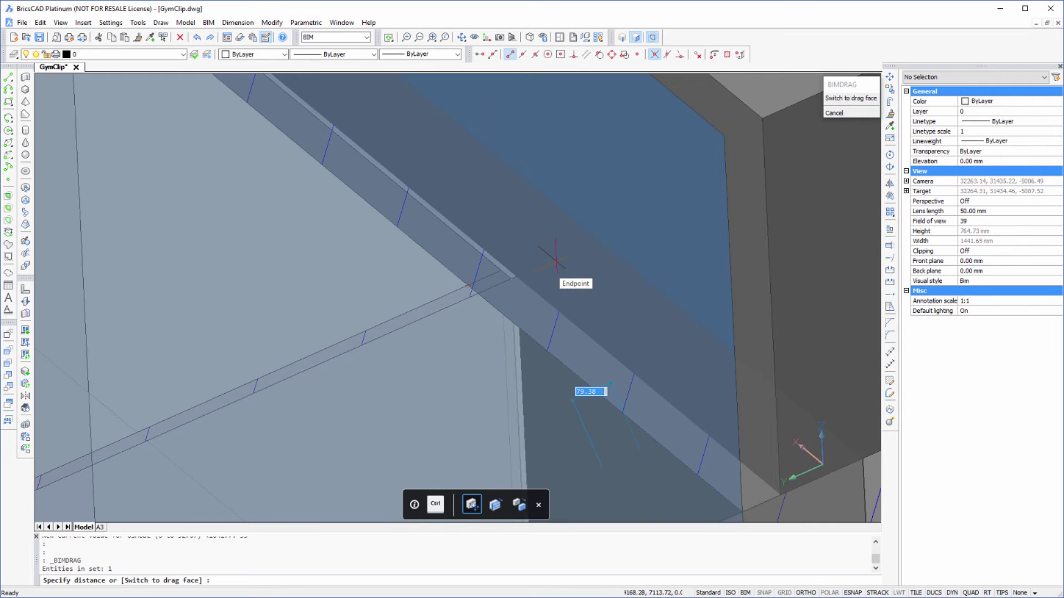
{"action": "left_click", "coordinate": [555, 260]}
{"action": "scroll", "coordinate": [591, 411], "scroll_direction": "down", "scroll_amount": 3}
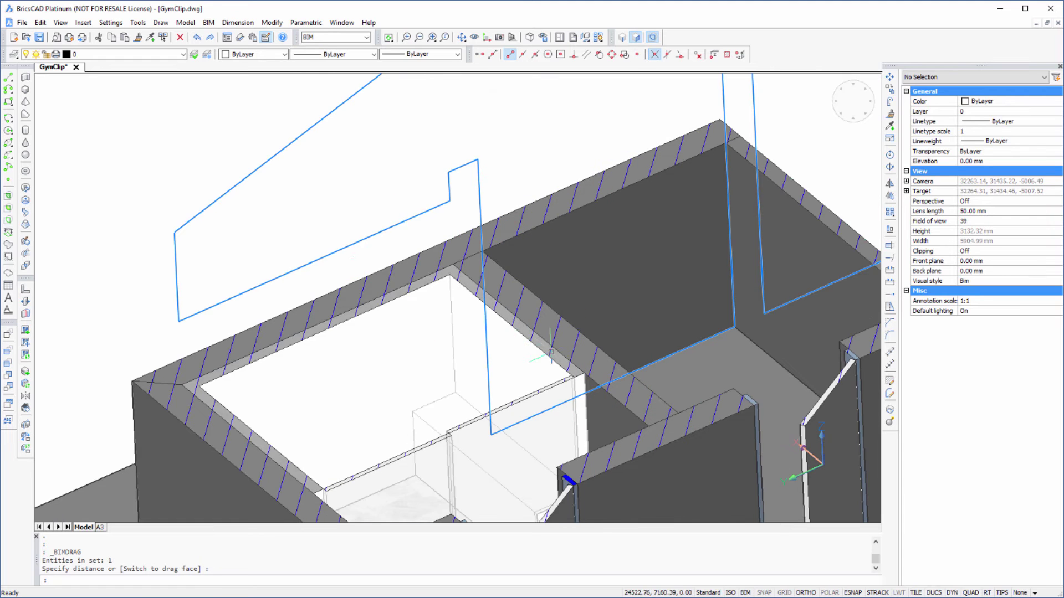
{"action": "middle_click_drag", "start_coordinate": [551, 353], "coordinate": [652, 356], "text": "shift"}
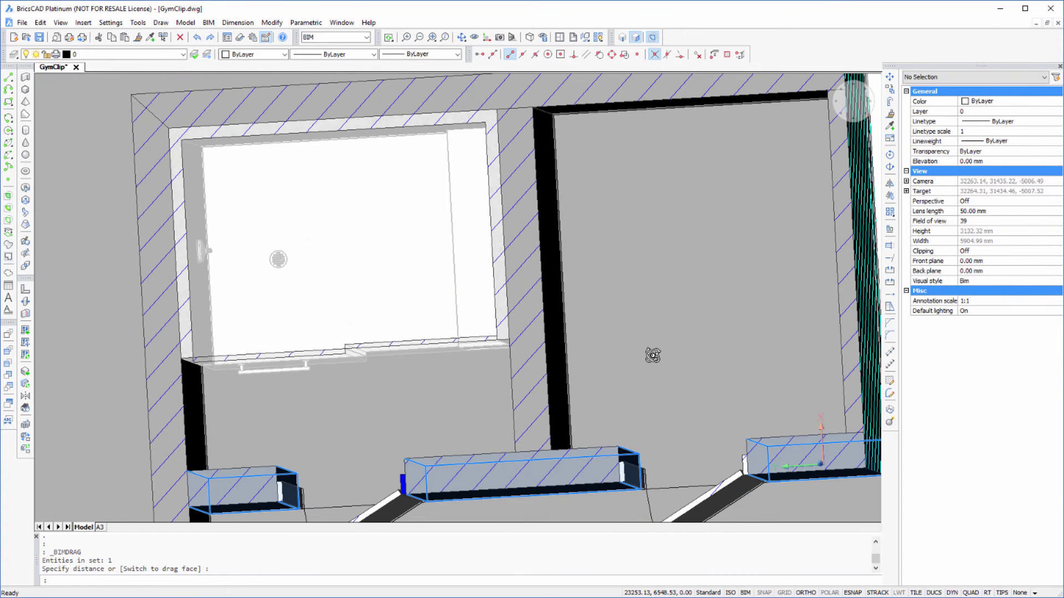
{"action": "mouse_move", "coordinate": [652, 355]}
{"action": "middle_mouse_down", "text": "shift"}
{"action": "mouse_move", "coordinate": [610, 348]}
{"action": "mouse_move", "coordinate": [619, 345]}
{"action": "middle_mouse_up", "text": "shift"}
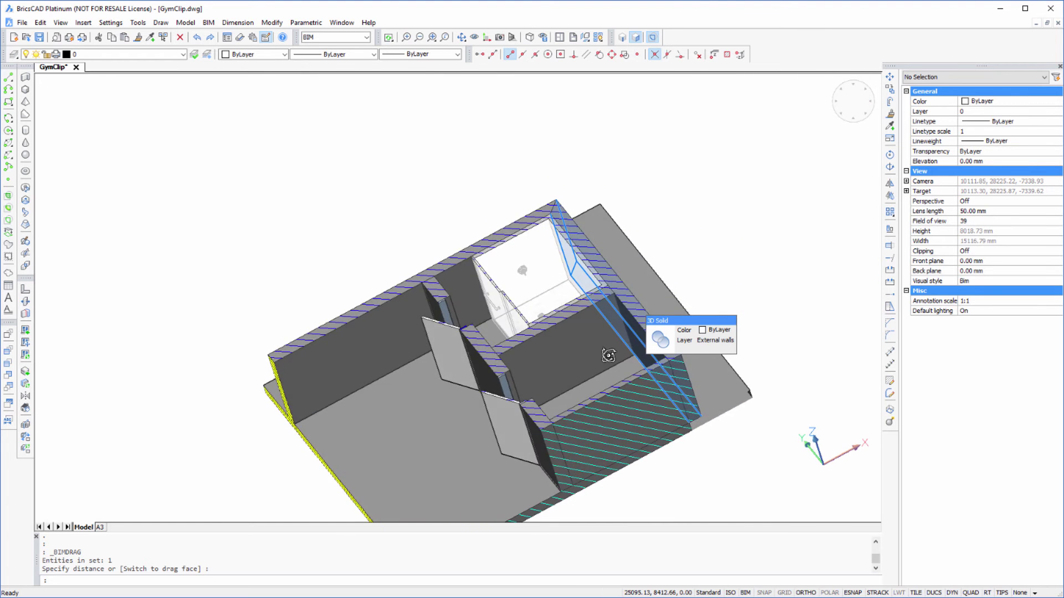
{"action": "scroll", "coordinate": [415, 248], "scroll_direction": "up", "scroll_amount": 1}
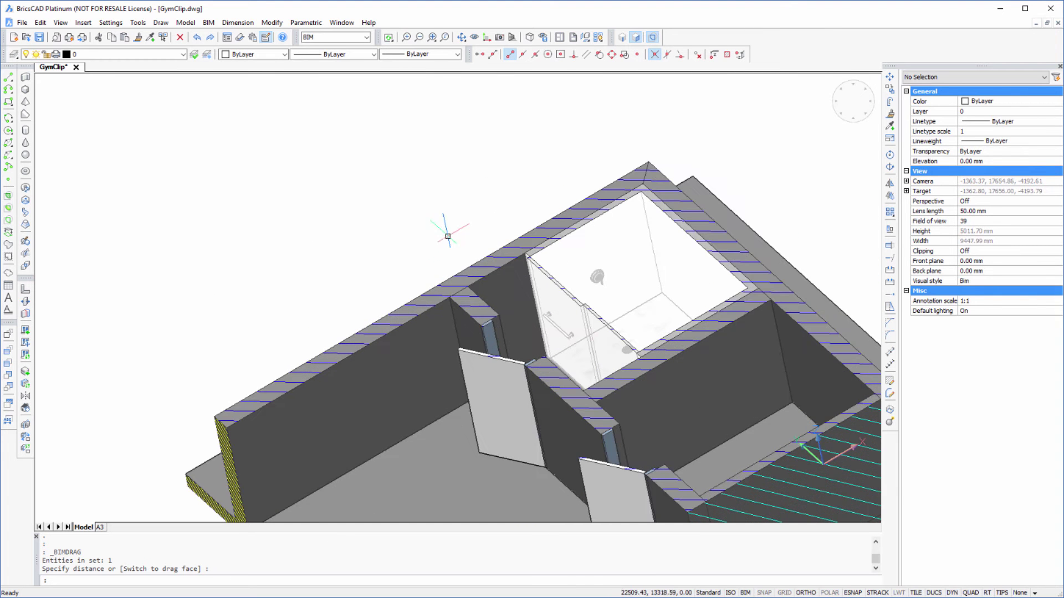
{"action": "scroll", "coordinate": [458, 229], "scroll_direction": "up", "scroll_amount": 1}
{"action": "type", "text": "i"}
Measure the wall-corner-to-shower-edge distance with DI, about 790 mm
{"action": "key", "text": "Return"}
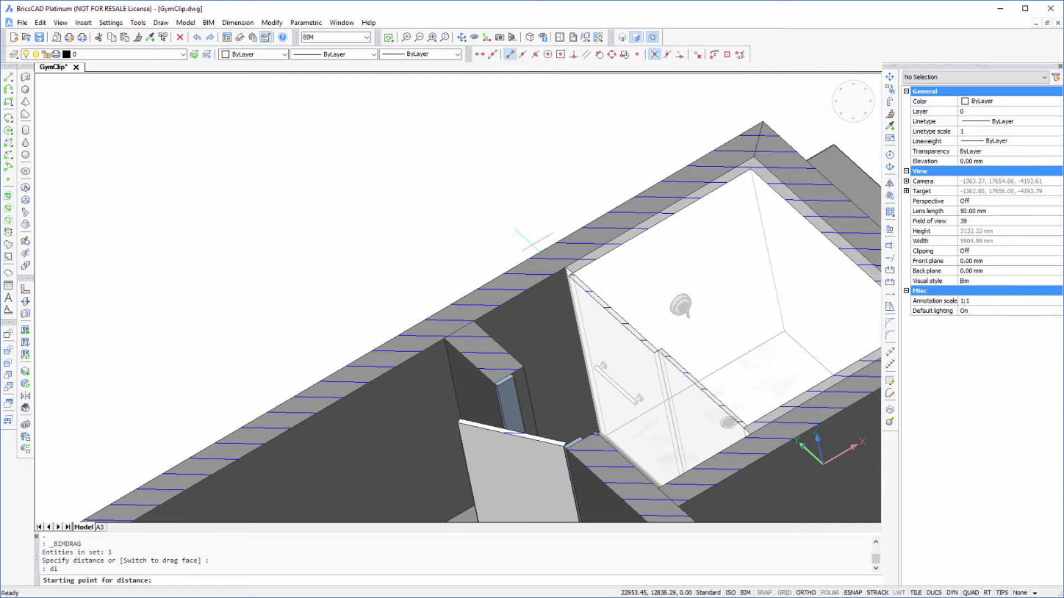
{"action": "left_click", "coordinate": [568, 274]}
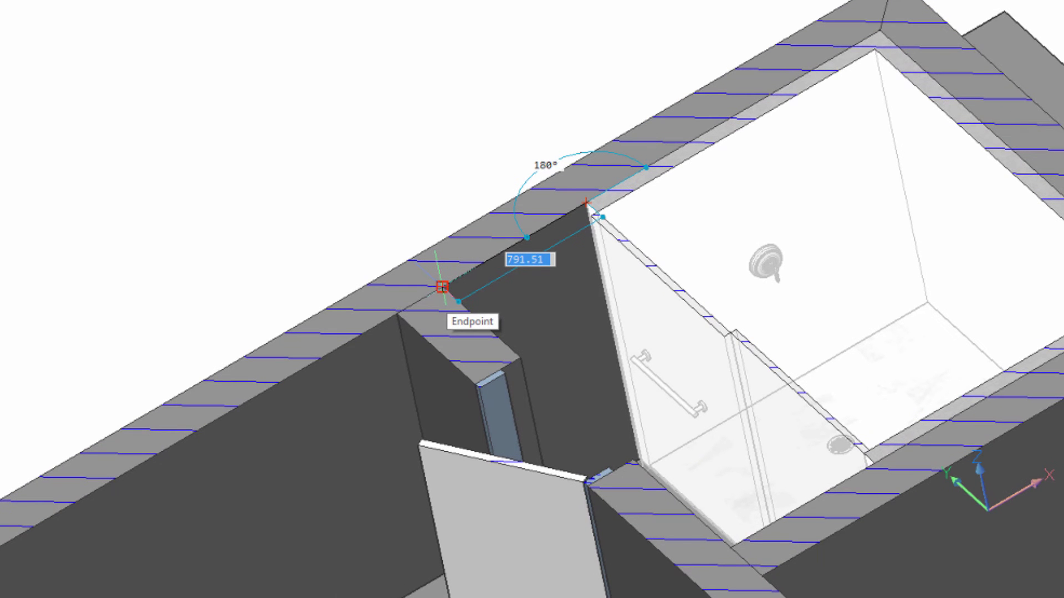
{"action": "left_click", "coordinate": [444, 287]}
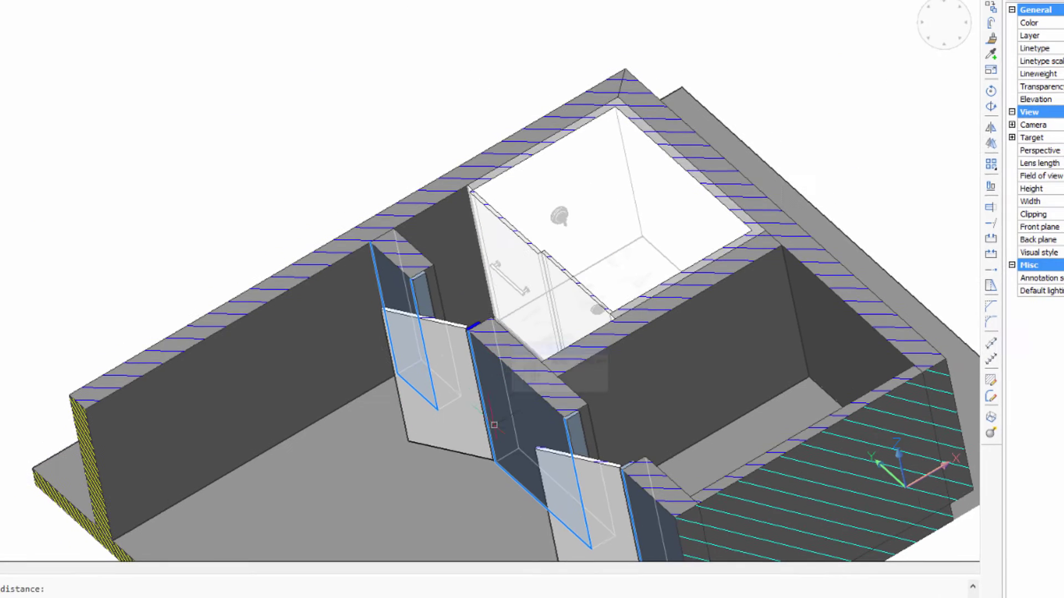
{"action": "mouse_move", "coordinate": [535, 416]}
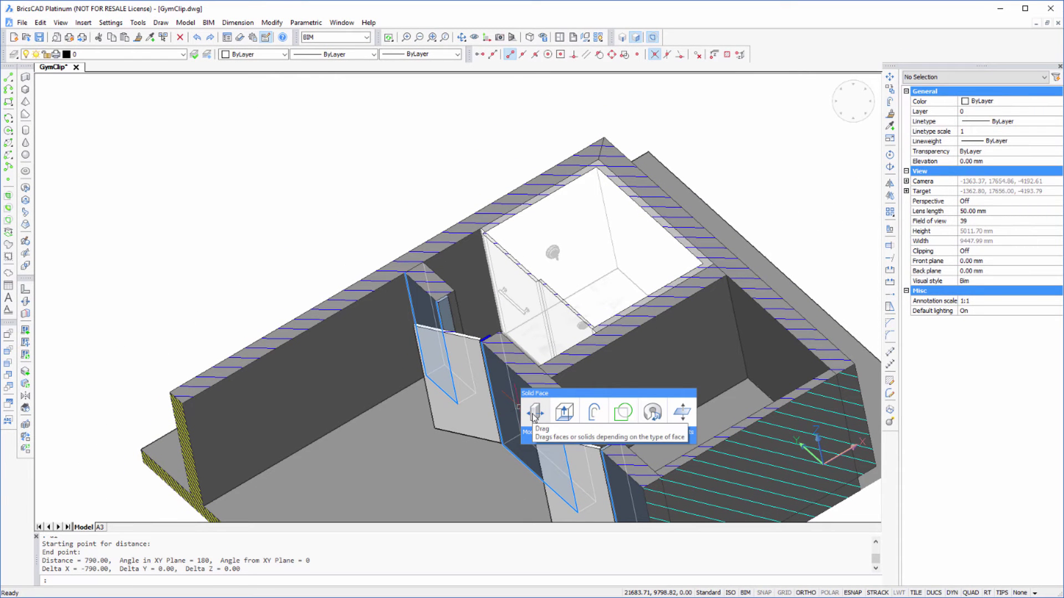
Drag the internal wall face 750 mm clear of the shower and orbit to review it
{"action": "left_click", "coordinate": [534, 413]}
{"action": "type", "text": "750"}
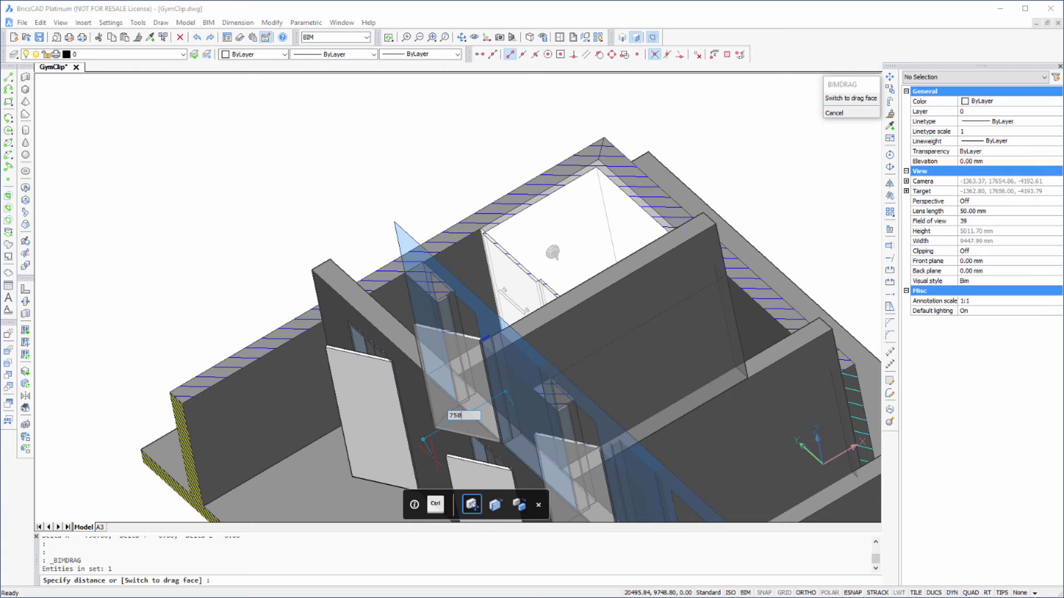
{"action": "key", "text": "Return"}
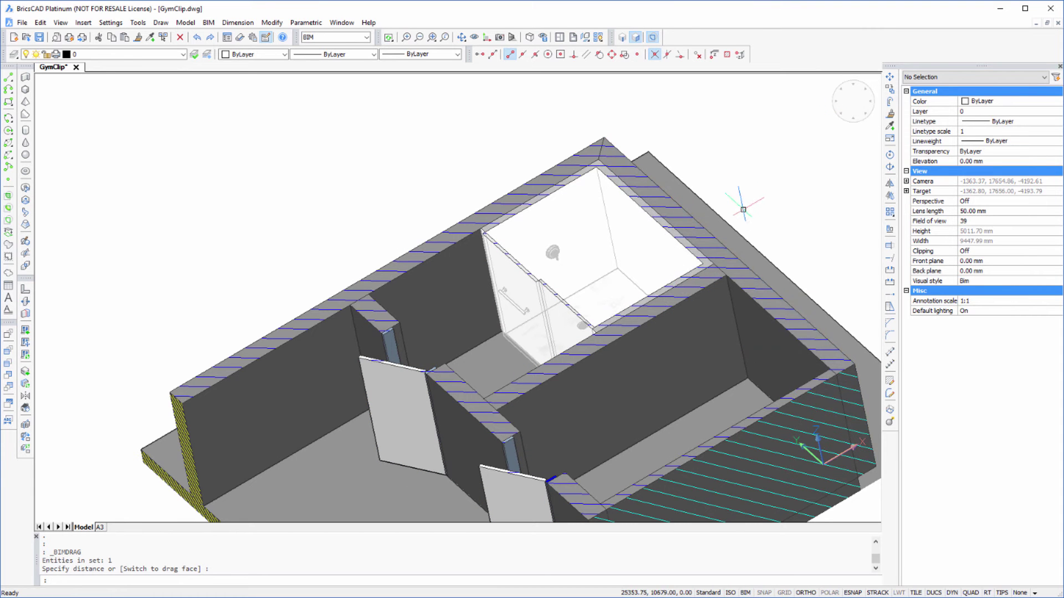
{"action": "mouse_move", "coordinate": [743, 208]}
{"action": "middle_mouse_down", "text": "shift"}
{"action": "mouse_move", "coordinate": [782, 180]}
{"action": "mouse_move", "coordinate": [675, 209]}
{"action": "middle_mouse_up", "text": "shift"}
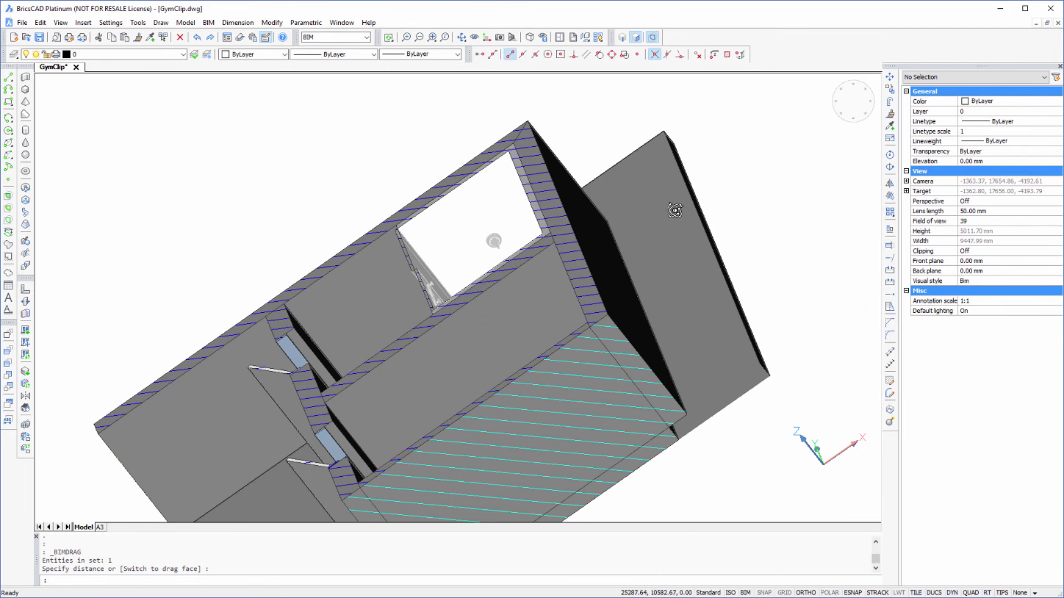
BIM Insert ExtractionFan_300.dwg into the rear wall at offsets of 1400 and 2500 mm
{"action": "middle_click_drag", "start_coordinate": [151, 226], "coordinate": [204, 167]}
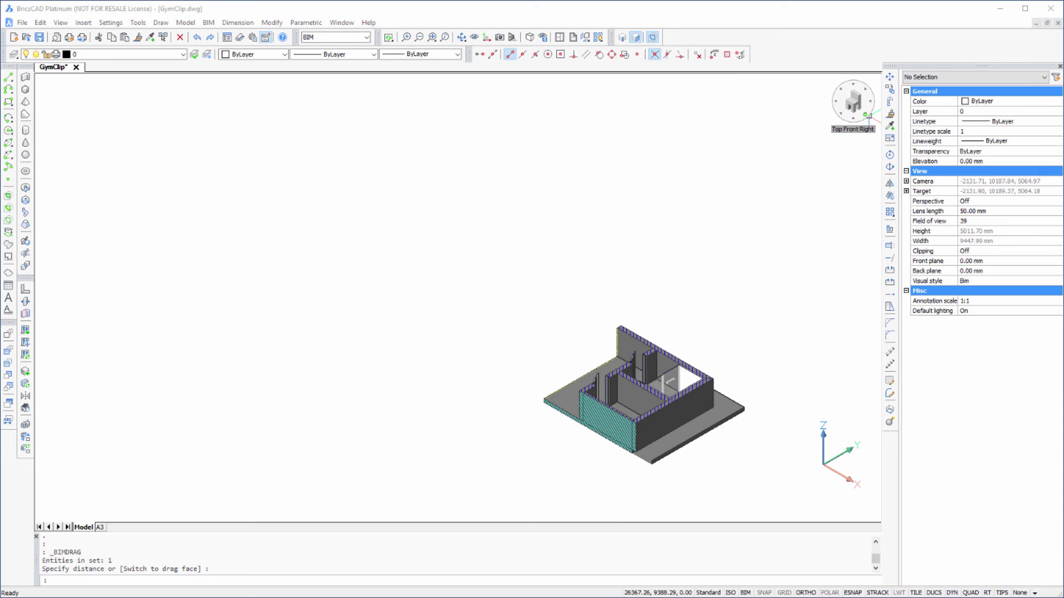
{"action": "scroll", "coordinate": [740, 391], "scroll_direction": "up", "scroll_amount": 6}
{"action": "middle_click_drag", "start_coordinate": [813, 317], "coordinate": [674, 236], "text": "shift"}
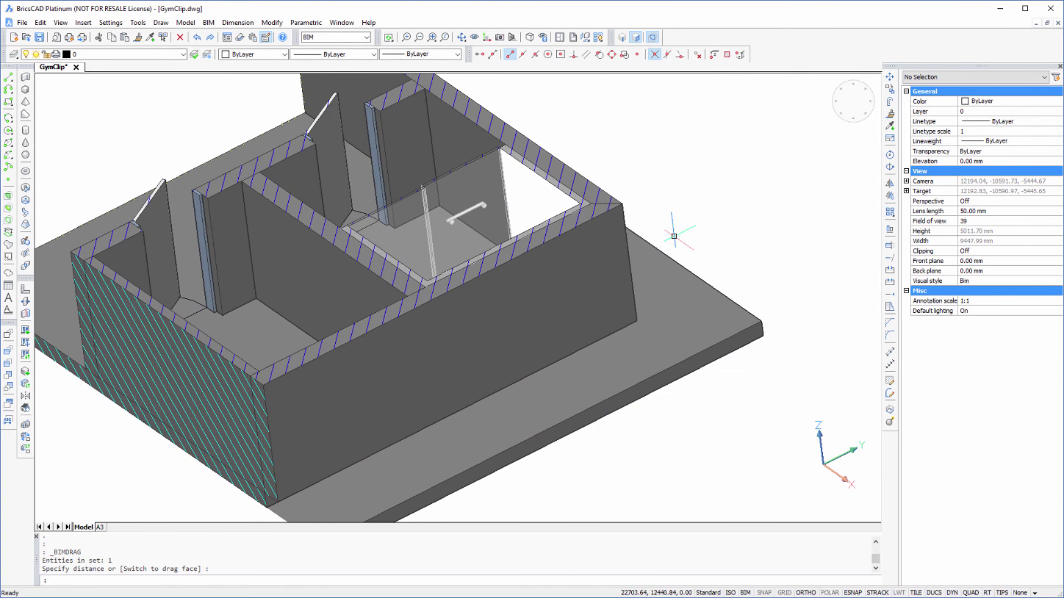
{"action": "middle_click_drag", "start_coordinate": [712, 211], "coordinate": [655, 233]}
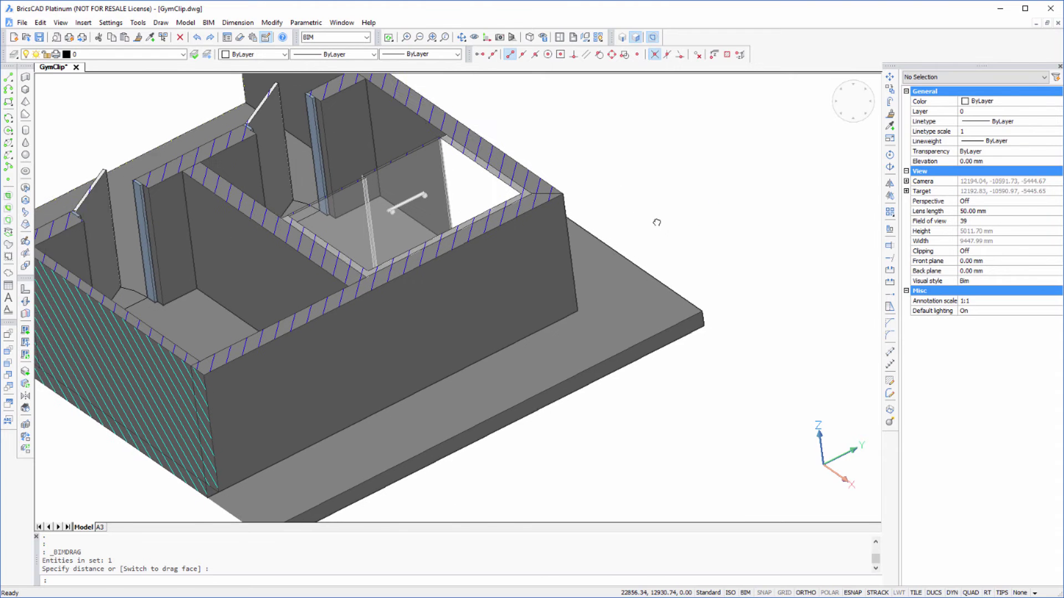
{"action": "right_click", "coordinate": [645, 152]}
{"action": "mouse_move", "coordinate": [653, 197]}
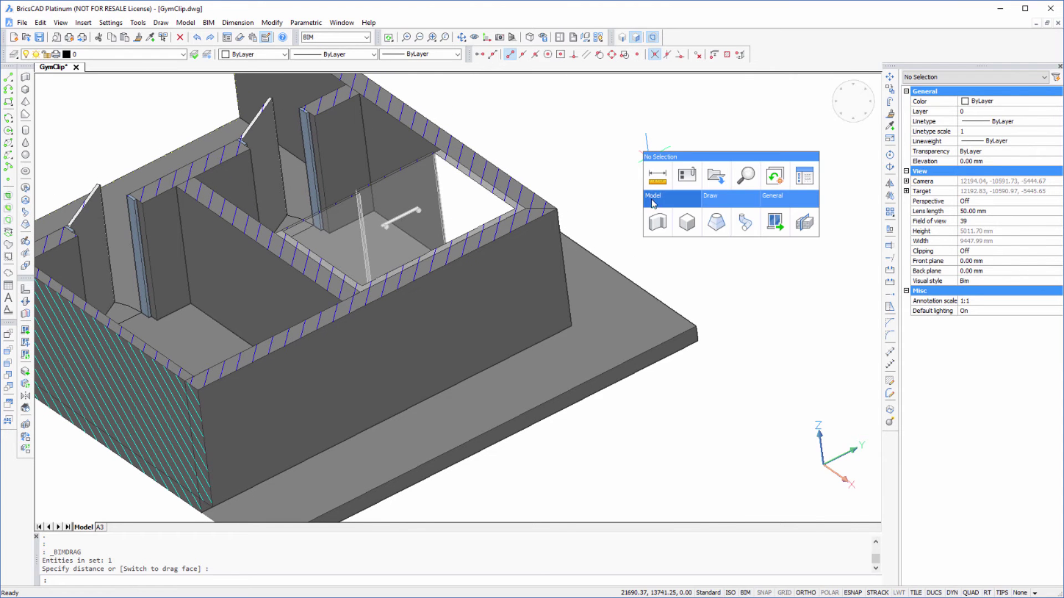
{"action": "left_click", "coordinate": [774, 223]}
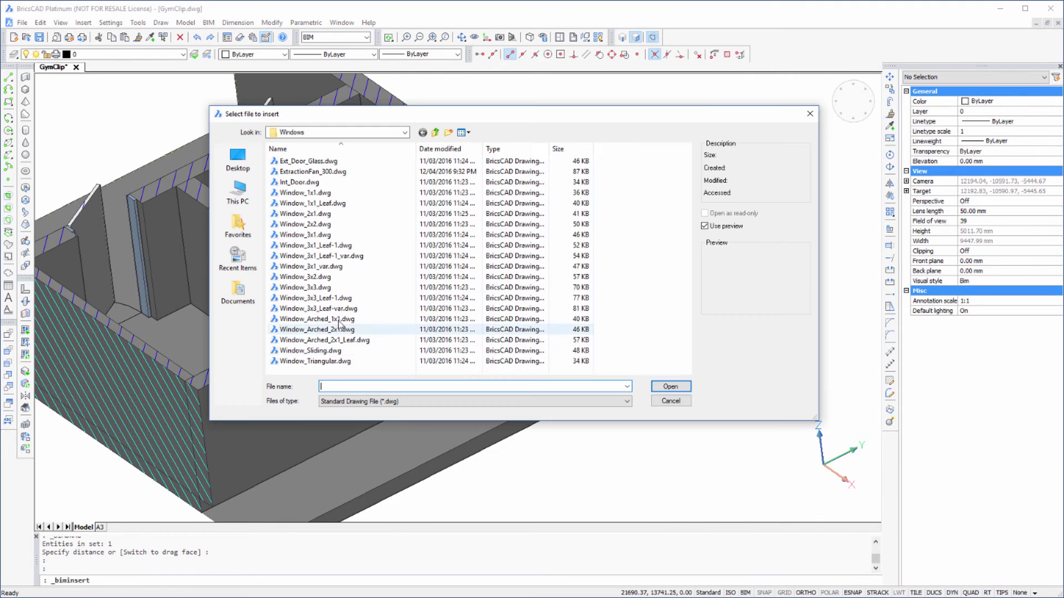
{"action": "left_click", "coordinate": [311, 172]}
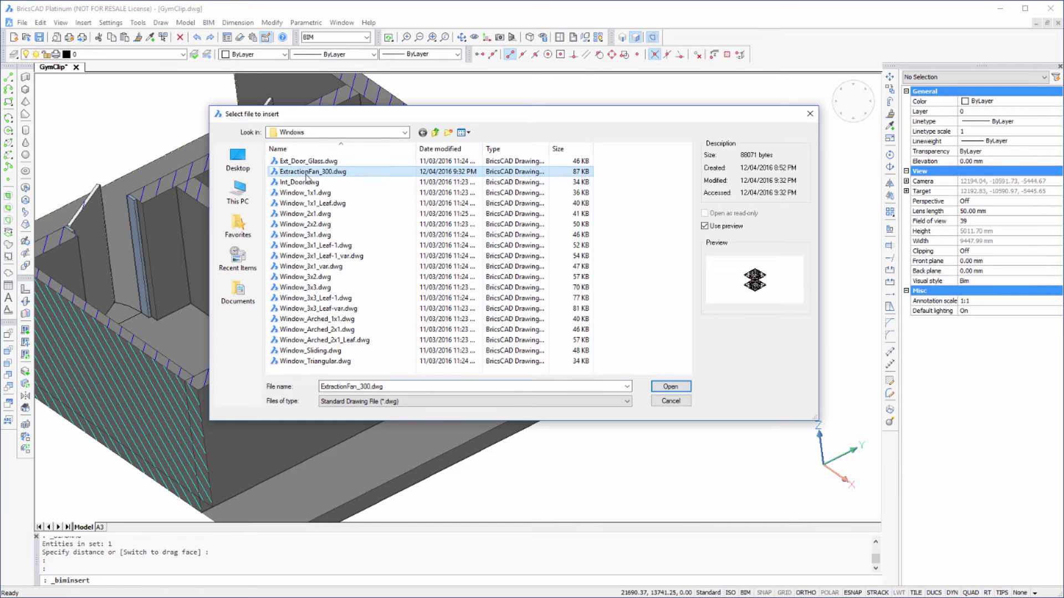
{"action": "left_click", "coordinate": [671, 388]}
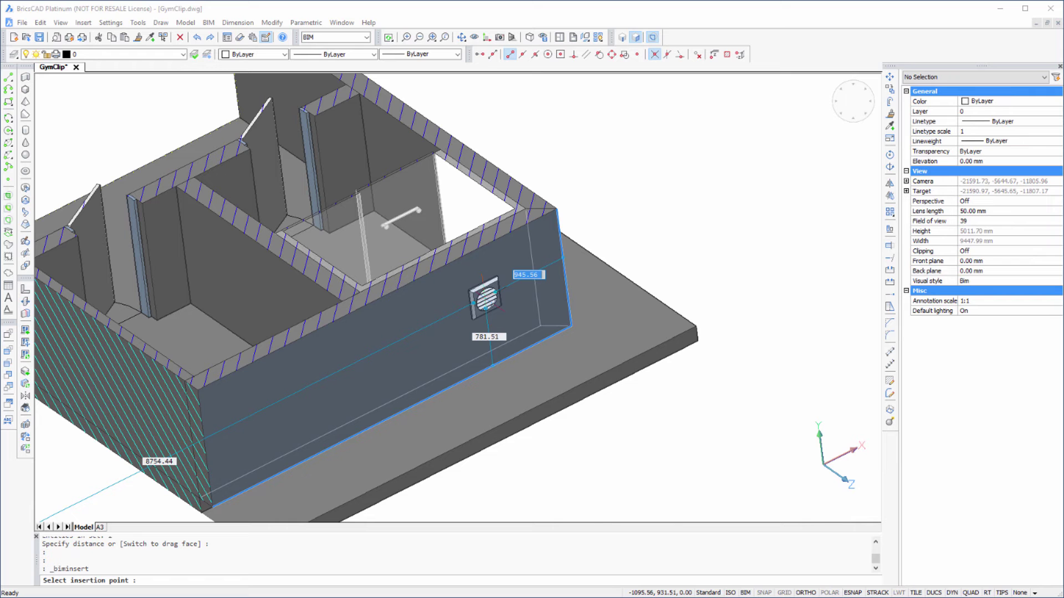
{"action": "key", "text": "Tab"}
{"action": "type", "text": "2500"}
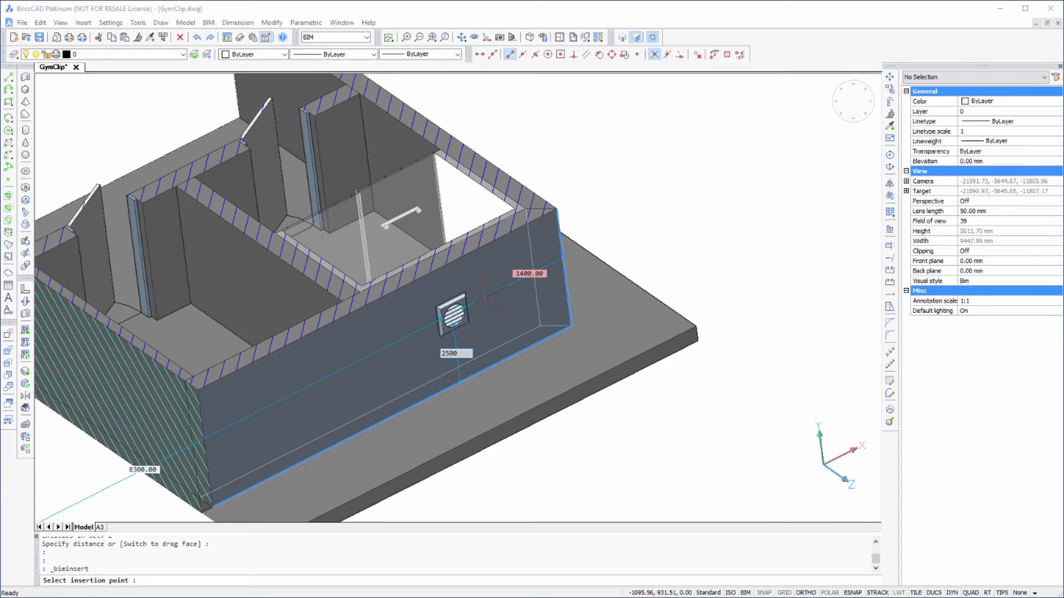
{"action": "key", "text": "Return"}
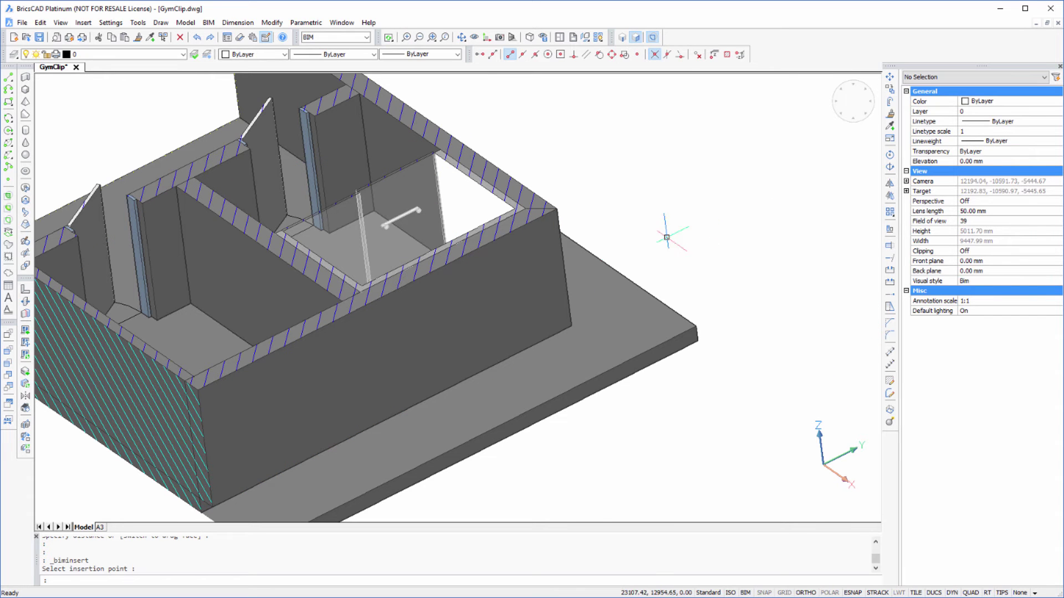
Delete the interior room solid and make BIM_SECTIONS the current layer
{"action": "left_click", "coordinate": [431, 190]}
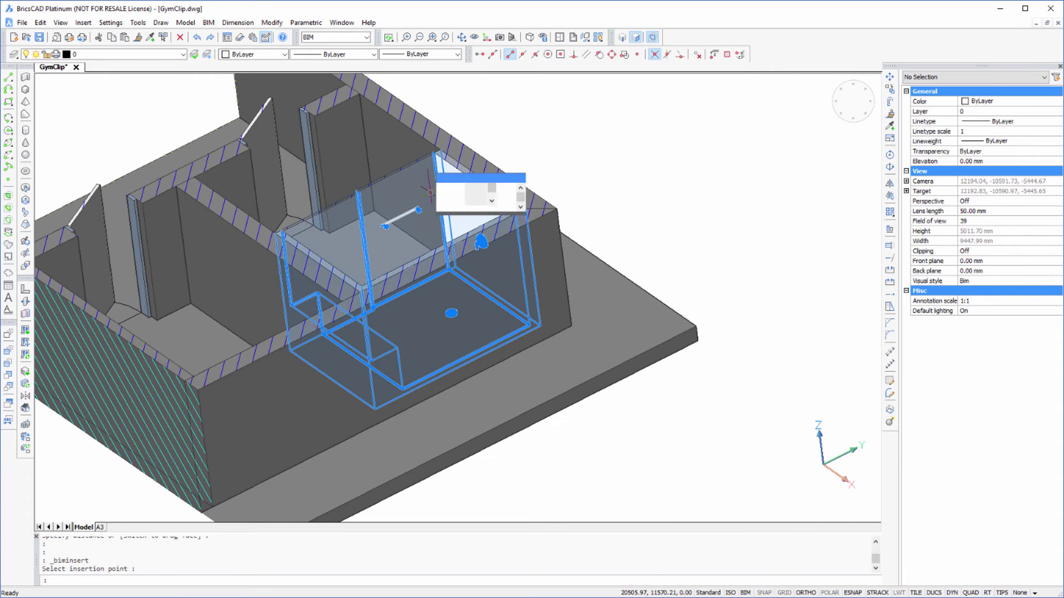
{"action": "key", "text": "Delete"}
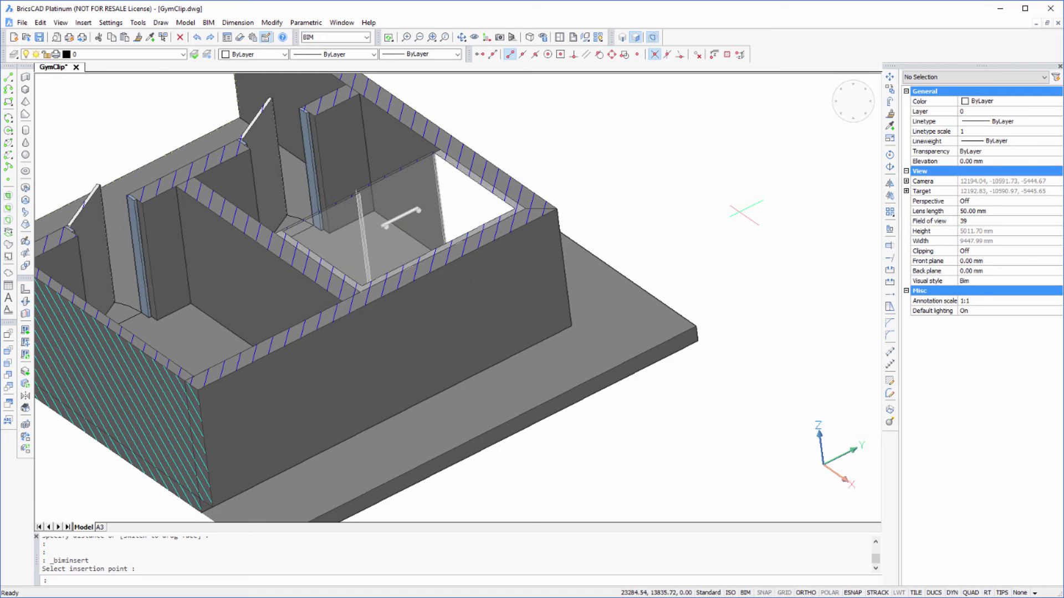
{"action": "scroll", "coordinate": [737, 214], "scroll_direction": "down", "scroll_amount": 3}
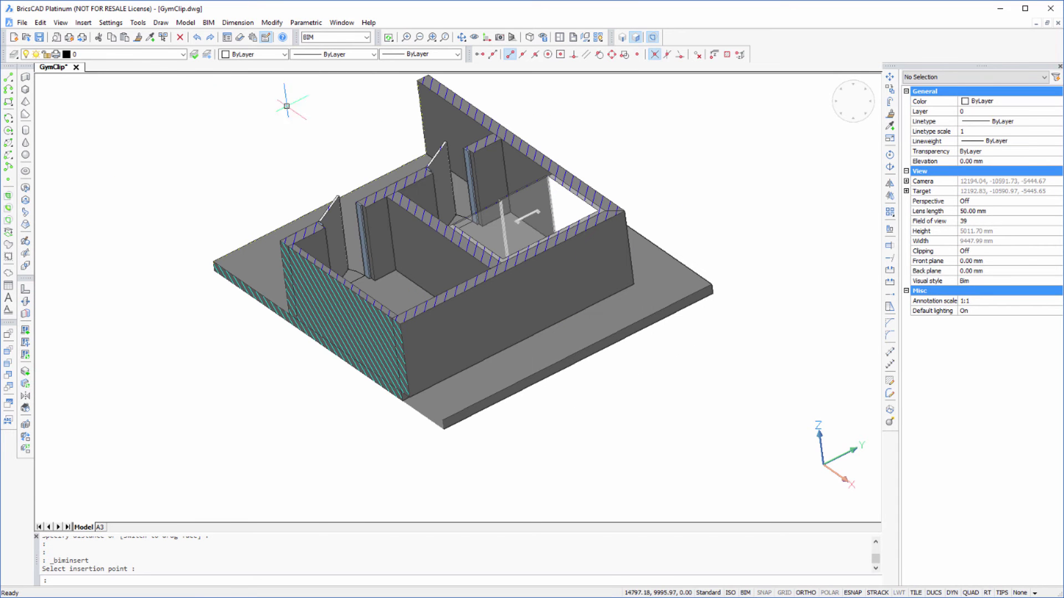
{"action": "left_click", "coordinate": [113, 53]}
{"action": "left_click", "coordinate": [100, 91]}
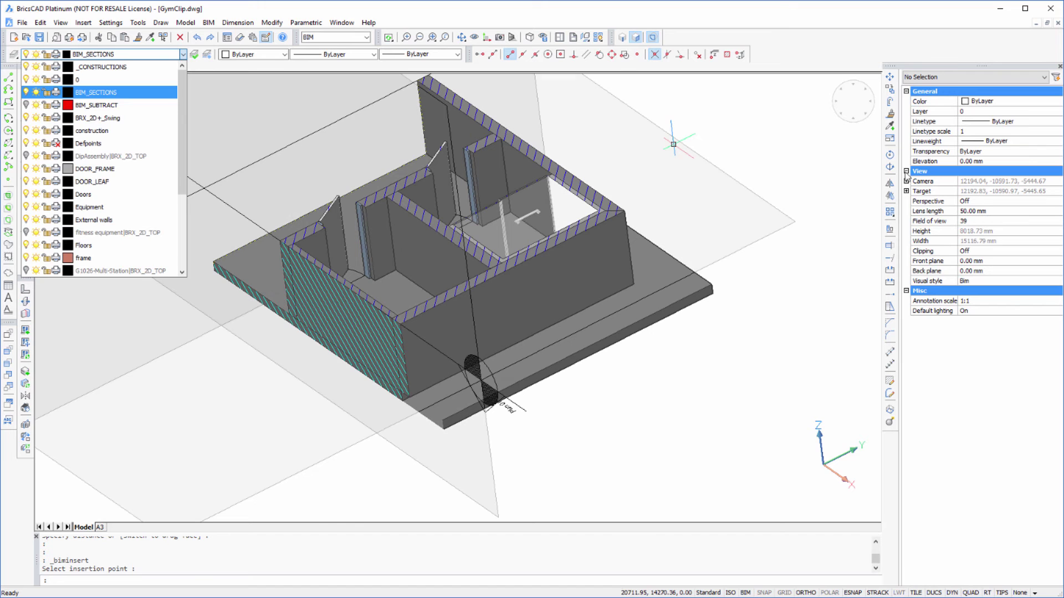
{"action": "left_click", "coordinate": [758, 315]}
Start moving the Plan 01 section plane from a picked base point
{"action": "key", "text": "Escape"}
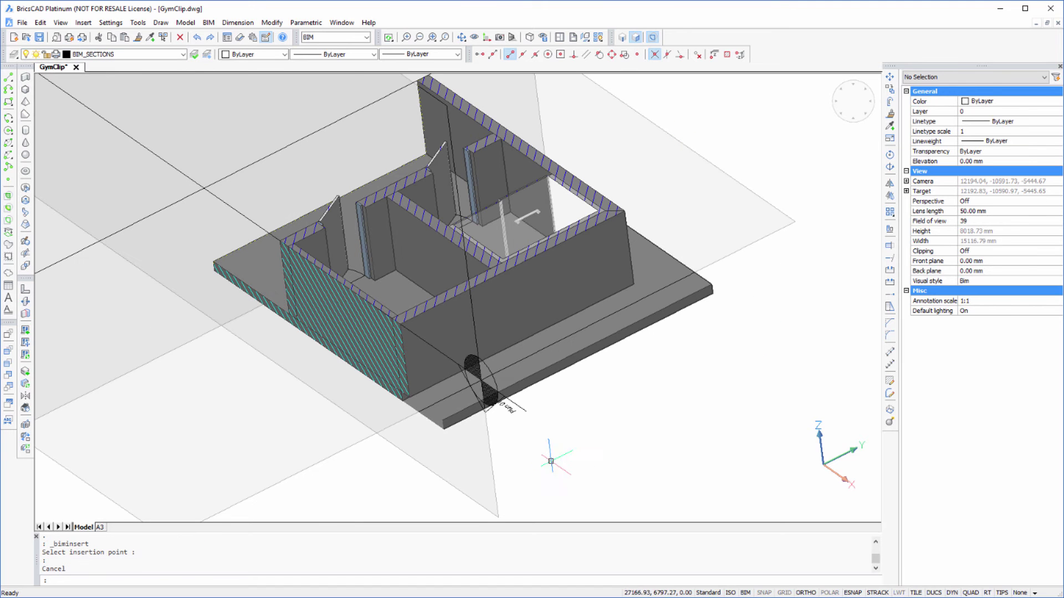
{"action": "middle_click_drag", "start_coordinate": [574, 408], "coordinate": [561, 438]}
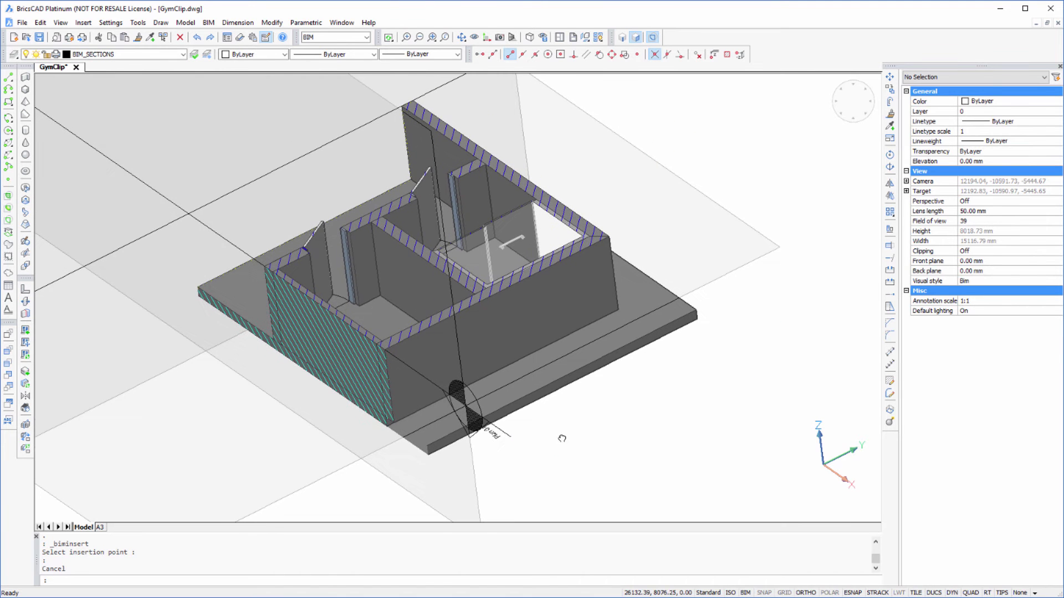
{"action": "type", "text": "m"}
{"action": "key", "text": "Return"}
{"action": "key", "text": "Escape"}
{"action": "type", "text": "m"}
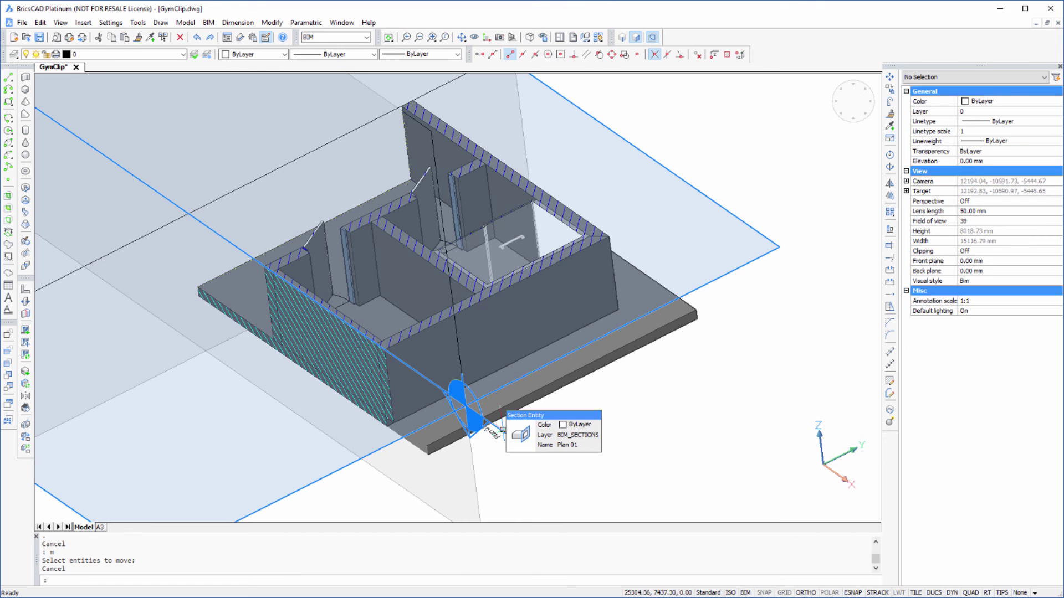
{"action": "left_click", "coordinate": [613, 438]}
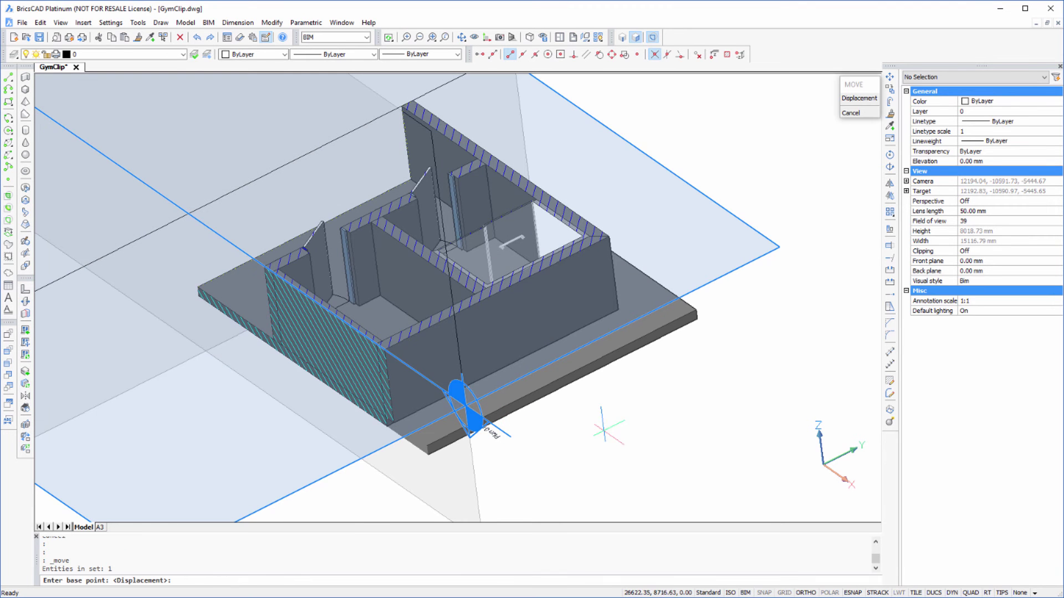
{"action": "left_click", "coordinate": [516, 432]}
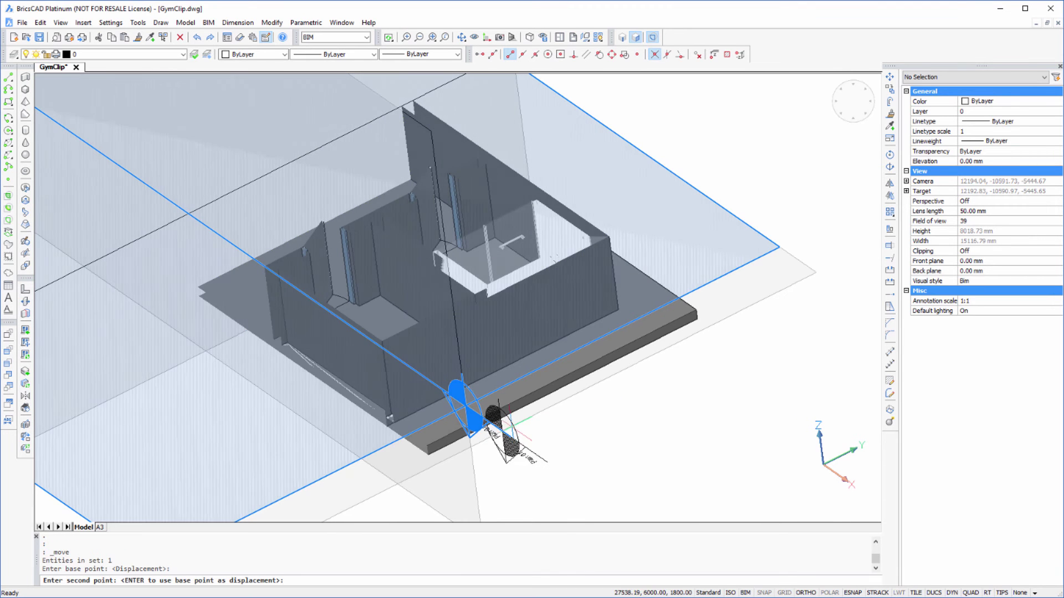
{"action": "scroll", "coordinate": [499, 399], "scroll_direction": "up", "scroll_amount": 2}
{"action": "scroll", "coordinate": [465, 415], "scroll_direction": "up", "scroll_amount": 2}
{"action": "scroll", "coordinate": [416, 449], "scroll_direction": "up", "scroll_amount": 1}
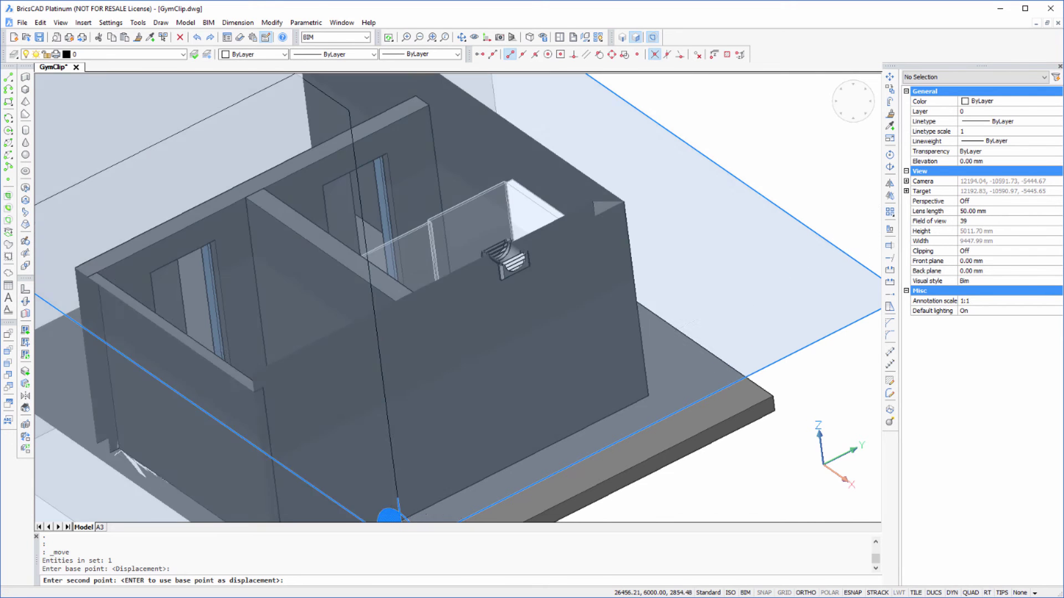
Place the Plan 01 section plane at its new height, looking down at the fan
{"action": "left_click", "coordinate": [390, 516]}
{"action": "middle_click_drag", "start_coordinate": [745, 220], "coordinate": [718, 345], "text": "shift"}
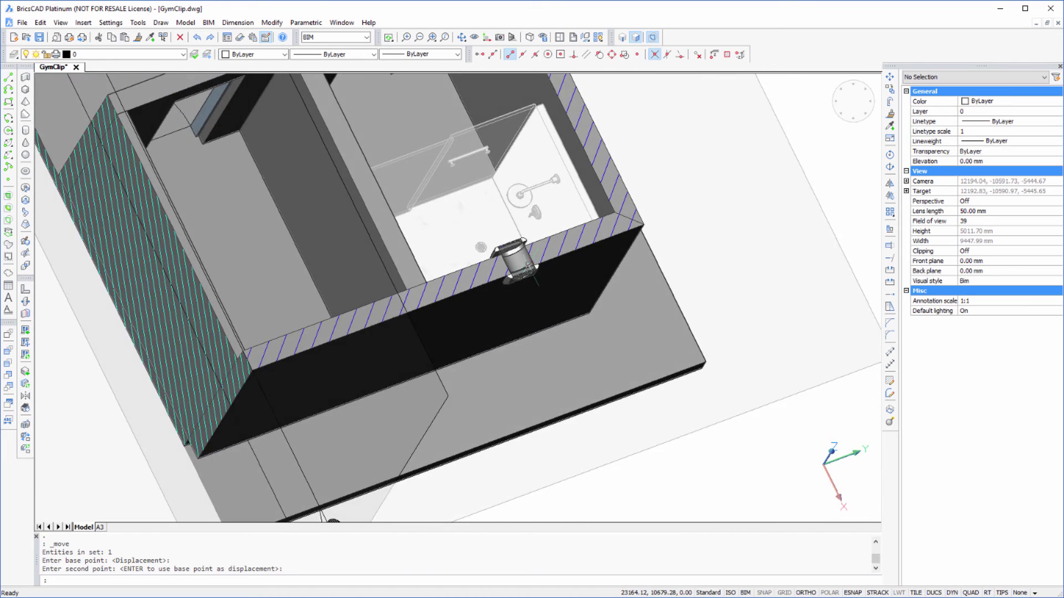
{"action": "scroll", "coordinate": [532, 249], "scroll_direction": "up", "scroll_amount": 5}
{"action": "scroll", "coordinate": [654, 213], "scroll_direction": "up", "scroll_amount": 3}
{"action": "middle_click_drag", "start_coordinate": [655, 212], "coordinate": [685, 202], "text": "shift"}
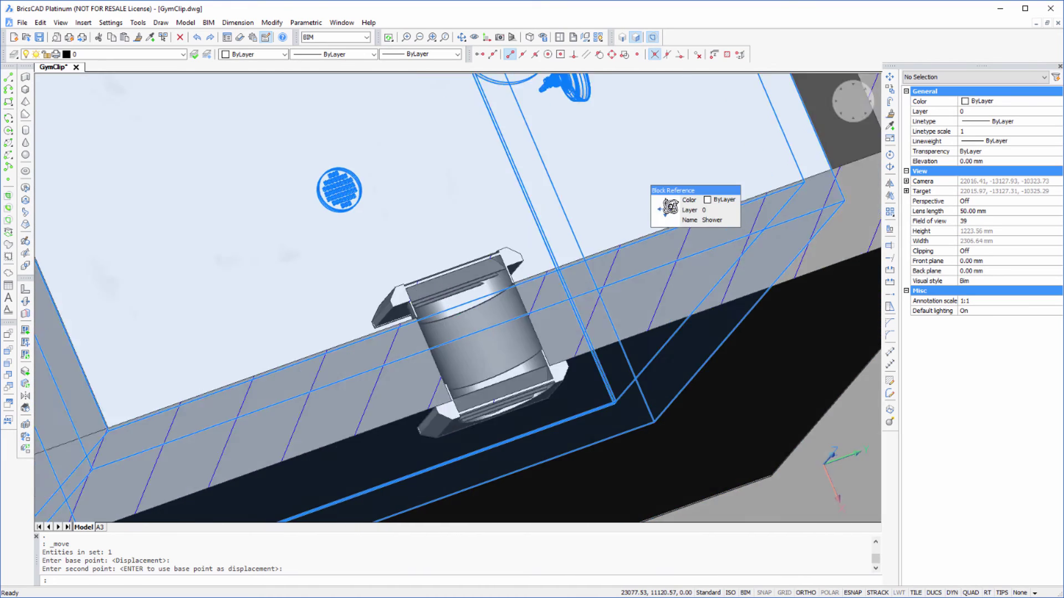
Set the extraction fan's WallThickness to 250 in Properties and inspect the resized fan
{"action": "left_click", "coordinate": [611, 250]}
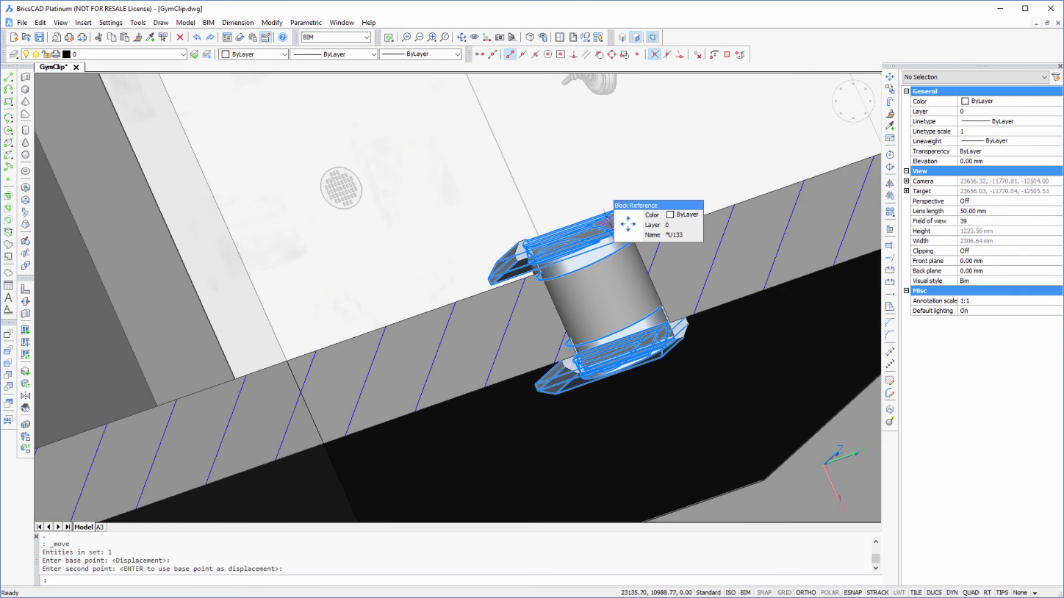
{"action": "left_click", "coordinate": [837, 335]}
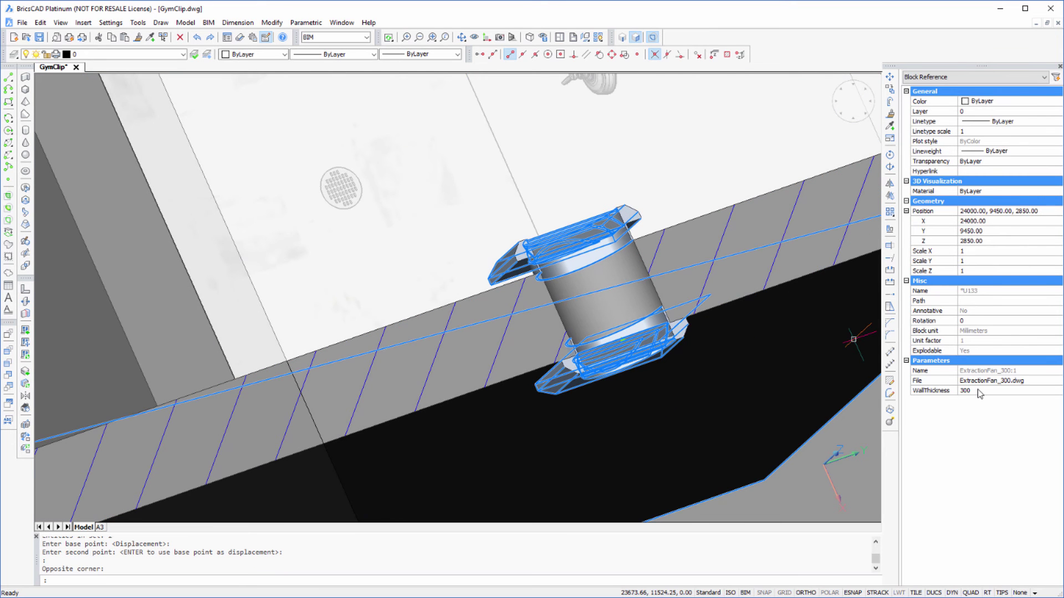
{"action": "left_click", "coordinate": [977, 389]}
{"action": "type", "text": "250"}
{"action": "key", "text": "Return"}
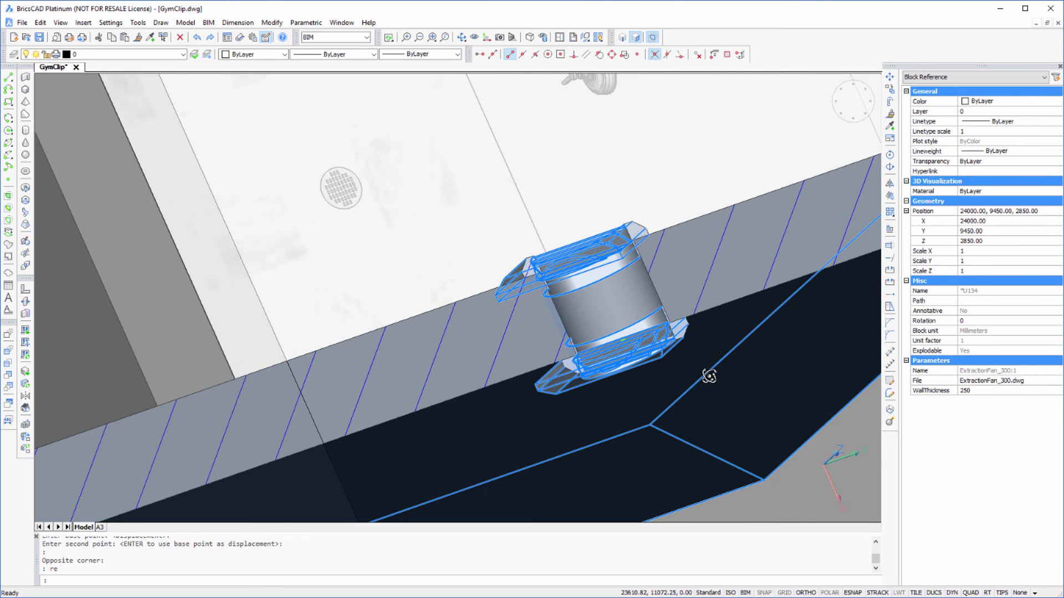
{"action": "mouse_move", "coordinate": [707, 375]}
{"action": "middle_mouse_down", "text": "shift"}
{"action": "mouse_move", "coordinate": [659, 428]}
{"action": "mouse_move", "coordinate": [666, 233]}
{"action": "middle_mouse_up", "text": "shift"}
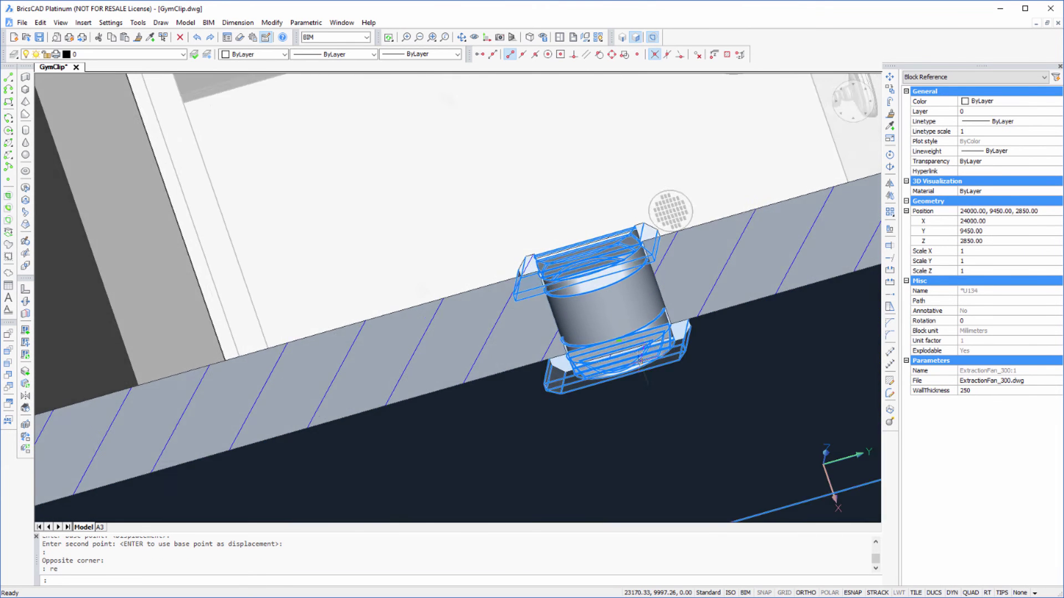
{"action": "scroll", "coordinate": [657, 258], "scroll_direction": "down", "scroll_amount": 3}
{"action": "scroll", "coordinate": [680, 270], "scroll_direction": "up", "scroll_amount": 1}
{"action": "mouse_move", "coordinate": [680, 270]}
{"action": "middle_mouse_down", "text": "shift"}
{"action": "mouse_move", "coordinate": [600, 241]}
{"action": "mouse_move", "coordinate": [640, 201]}
{"action": "mouse_move", "coordinate": [582, 167]}
{"action": "mouse_move", "coordinate": [615, 206]}
{"action": "middle_mouse_up", "text": "shift"}
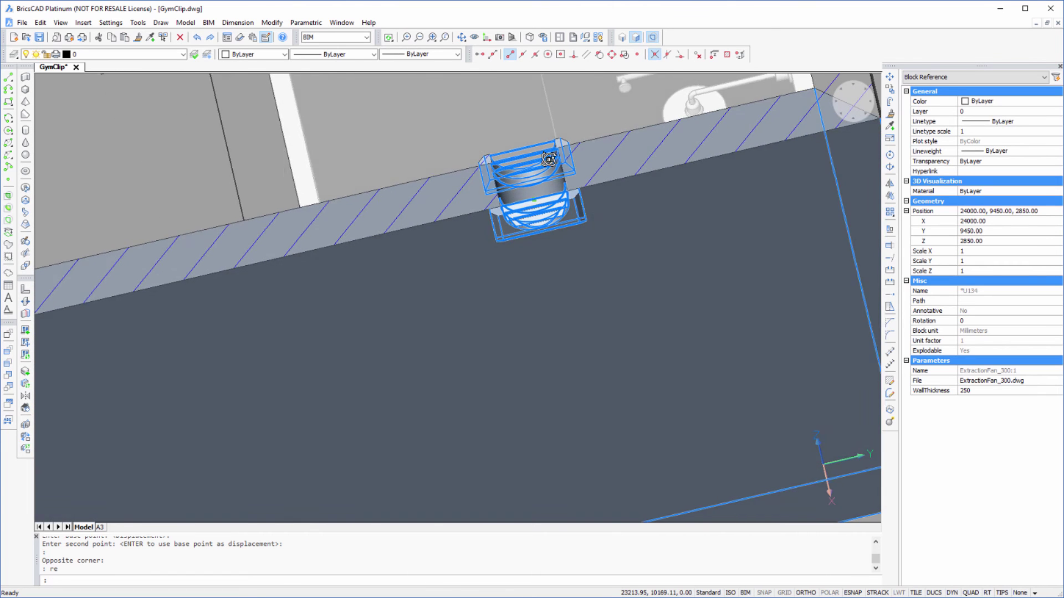
{"action": "scroll", "coordinate": [616, 206], "scroll_direction": "down", "scroll_amount": 2}
{"action": "scroll", "coordinate": [615, 205], "scroll_direction": "down", "scroll_amount": 4}
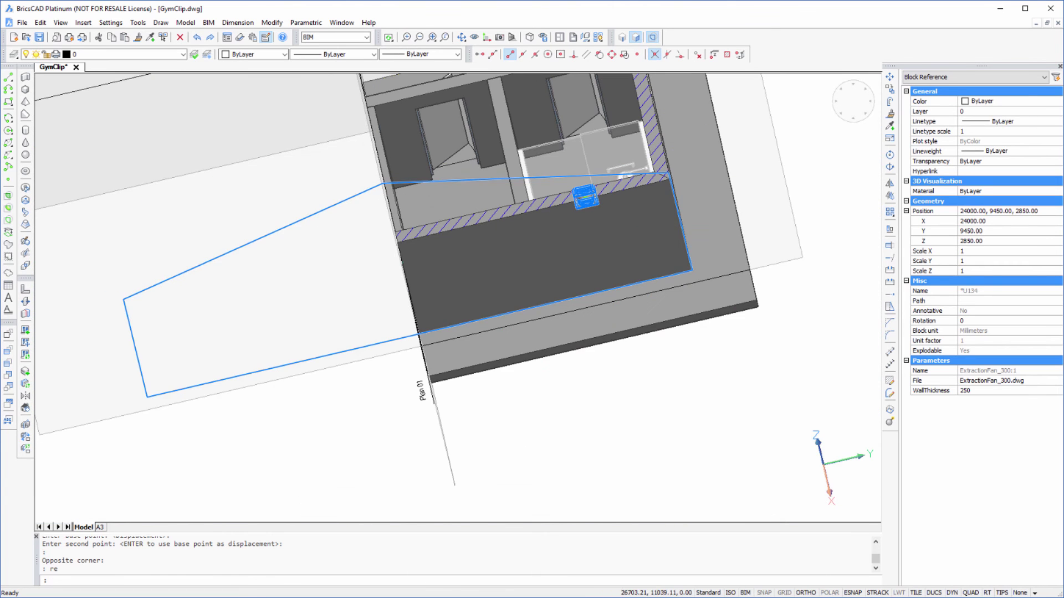
{"action": "middle_click_drag", "start_coordinate": [629, 175], "coordinate": [632, 250]}
{"action": "scroll", "coordinate": [656, 407], "scroll_direction": "down", "scroll_amount": 2}
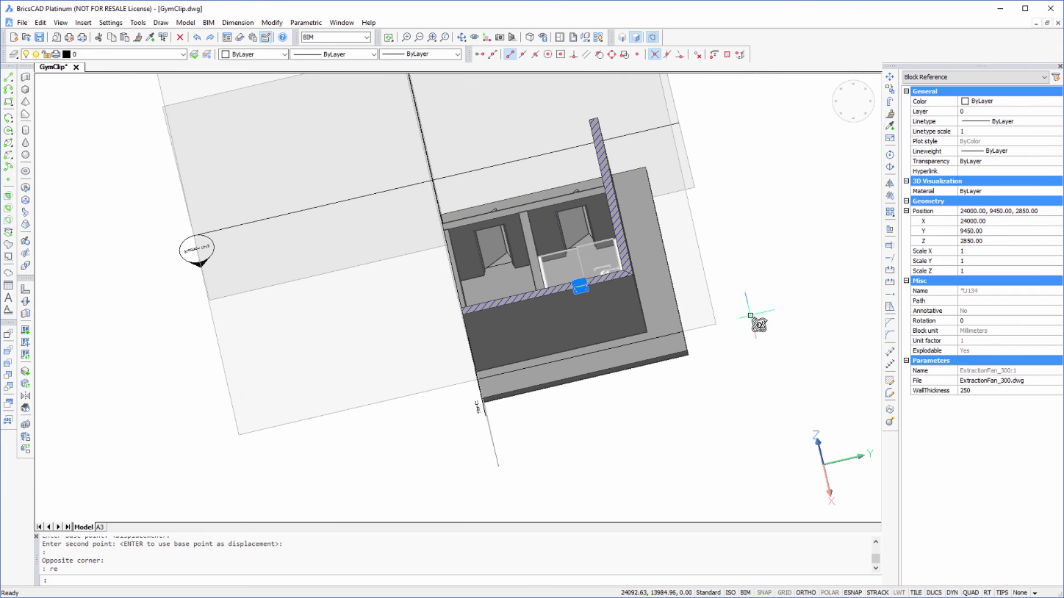
{"action": "middle_click_drag", "start_coordinate": [759, 324], "coordinate": [798, 250], "text": "shift"}
Switch to the isometric view and turn Clip display off on both section planes
{"action": "left_click", "coordinate": [868, 85]}
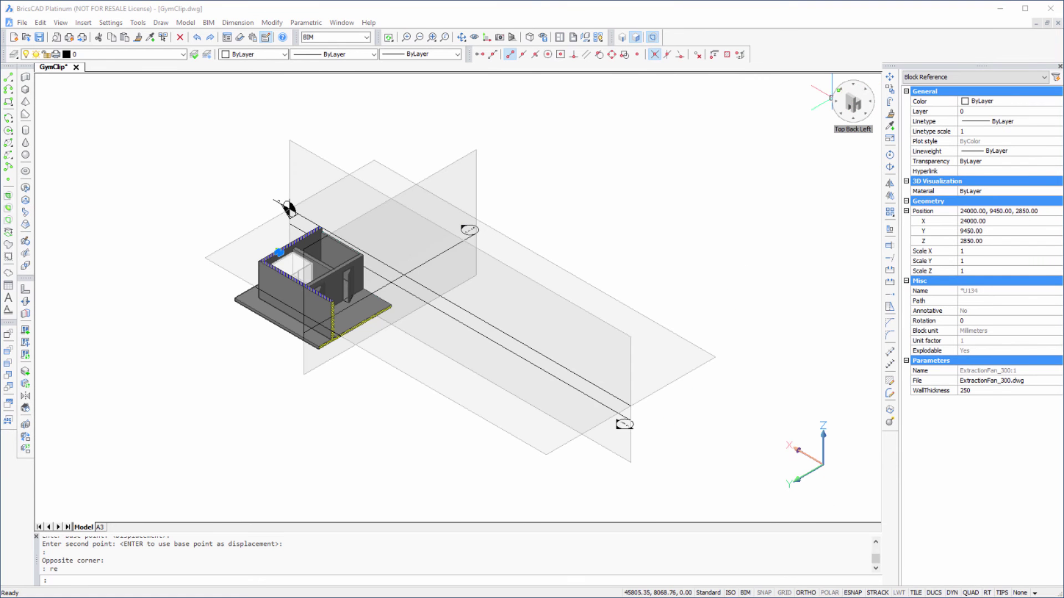
{"action": "key", "text": "Escape"}
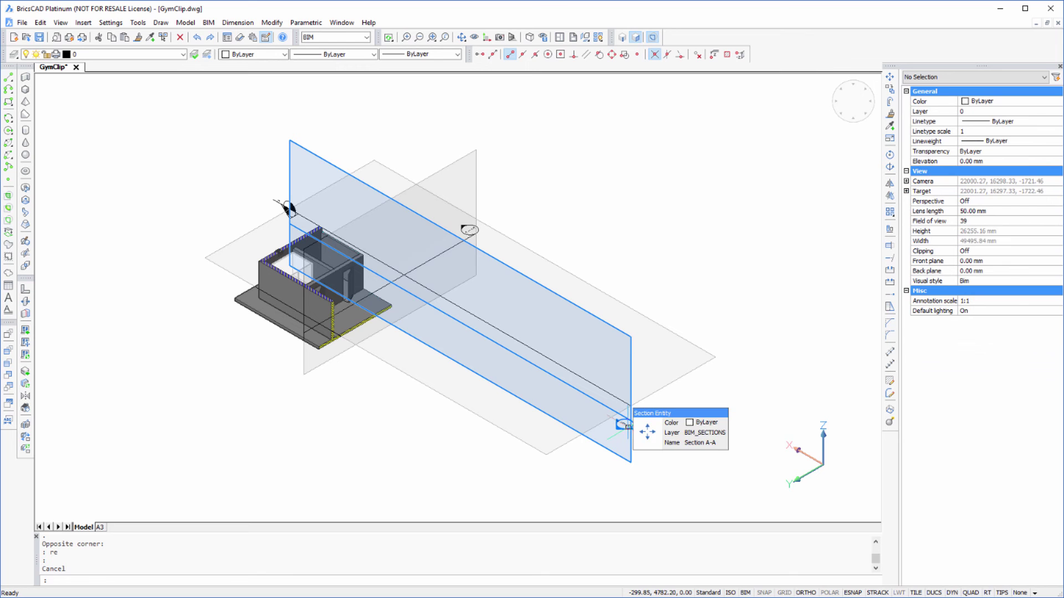
{"action": "mouse_move", "coordinate": [625, 425]}
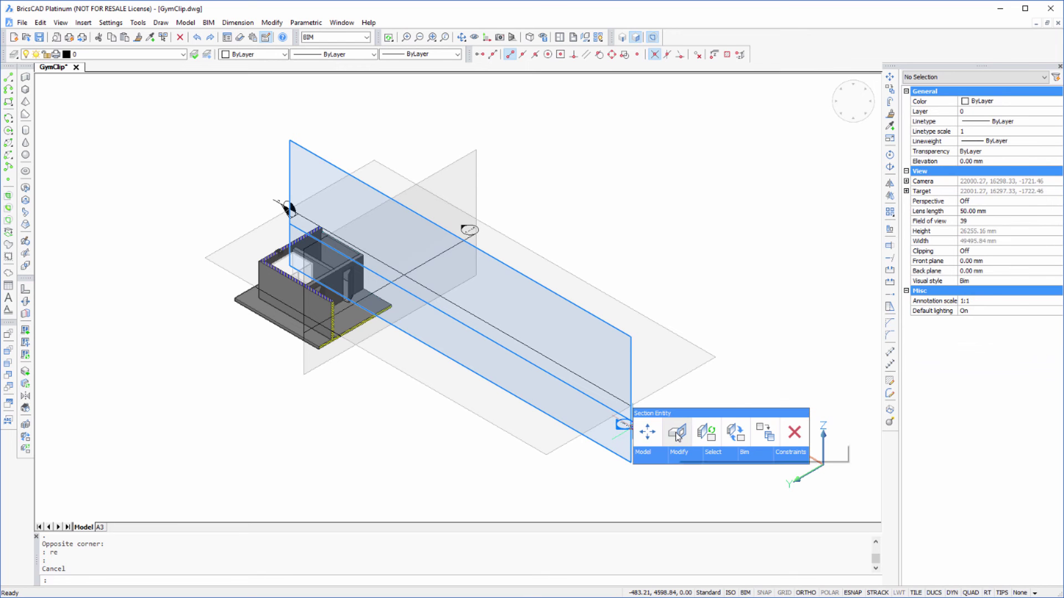
{"action": "left_click", "coordinate": [676, 433]}
{"action": "left_click", "coordinate": [370, 451]}
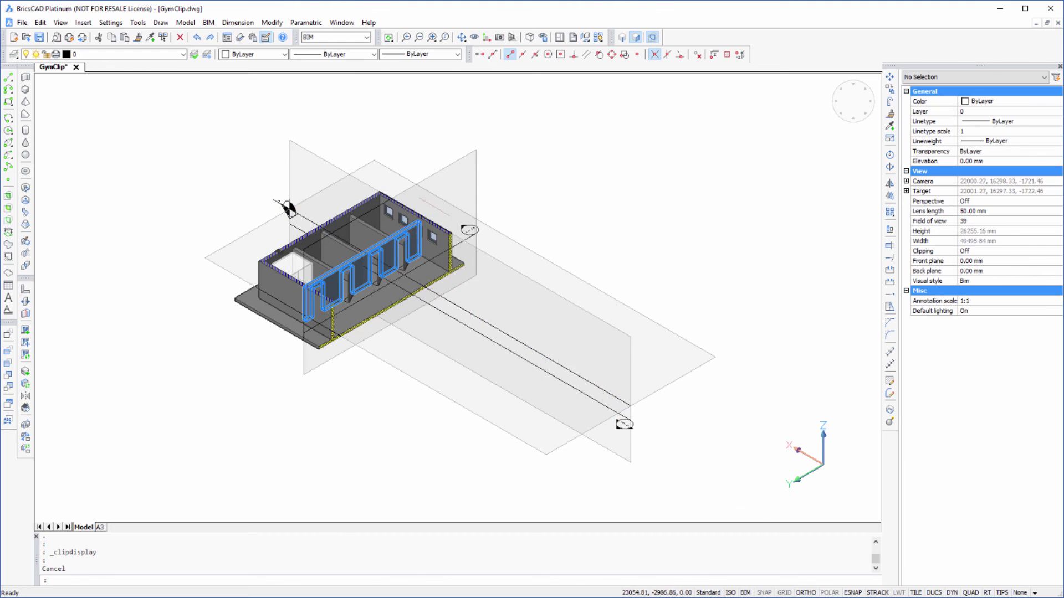
{"action": "scroll", "coordinate": [447, 205], "scroll_direction": "up", "scroll_amount": 2}
{"action": "scroll", "coordinate": [446, 206], "scroll_direction": "up", "scroll_amount": 2}
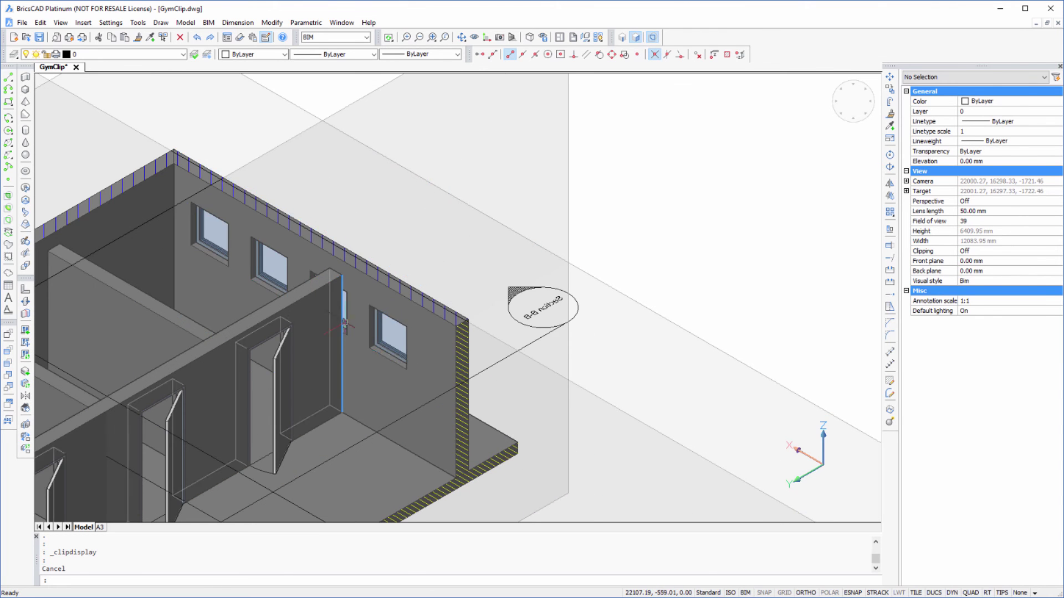
{"action": "mouse_move", "coordinate": [447, 205]}
{"action": "middle_mouse_down", "text": "shift"}
{"action": "mouse_move", "coordinate": [473, 296]}
{"action": "mouse_move", "coordinate": [407, 345]}
{"action": "mouse_move", "coordinate": [405, 365]}
{"action": "mouse_move", "coordinate": [551, 455]}
{"action": "mouse_move", "coordinate": [610, 382]}
{"action": "mouse_move", "coordinate": [575, 376]}
{"action": "middle_mouse_up", "text": "shift"}
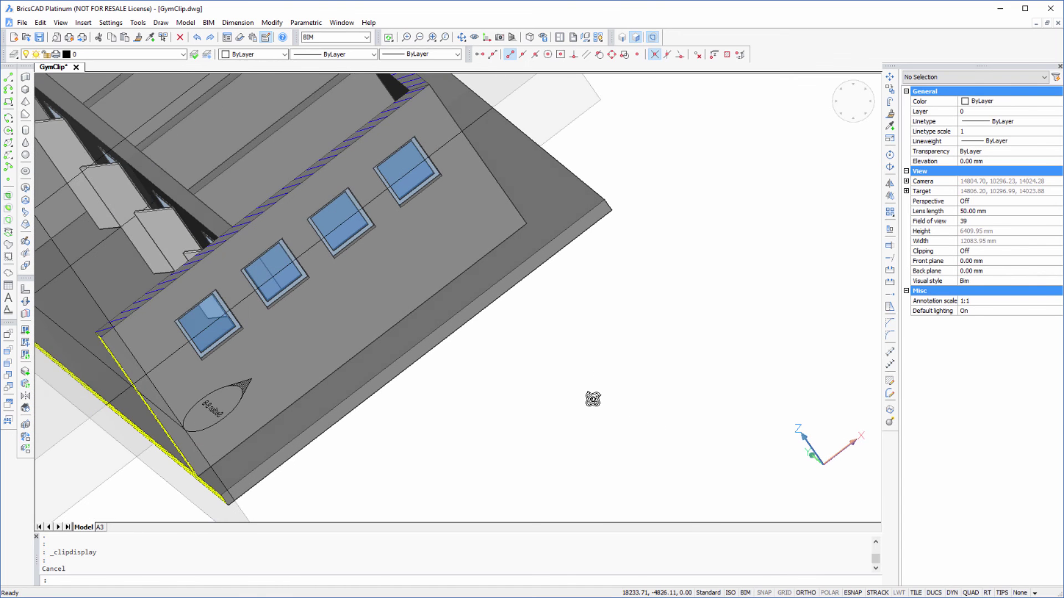
Move two Window_1x1 windows 800 mm along the wall, using the wall corner as base point
{"action": "left_click", "coordinate": [274, 274]}
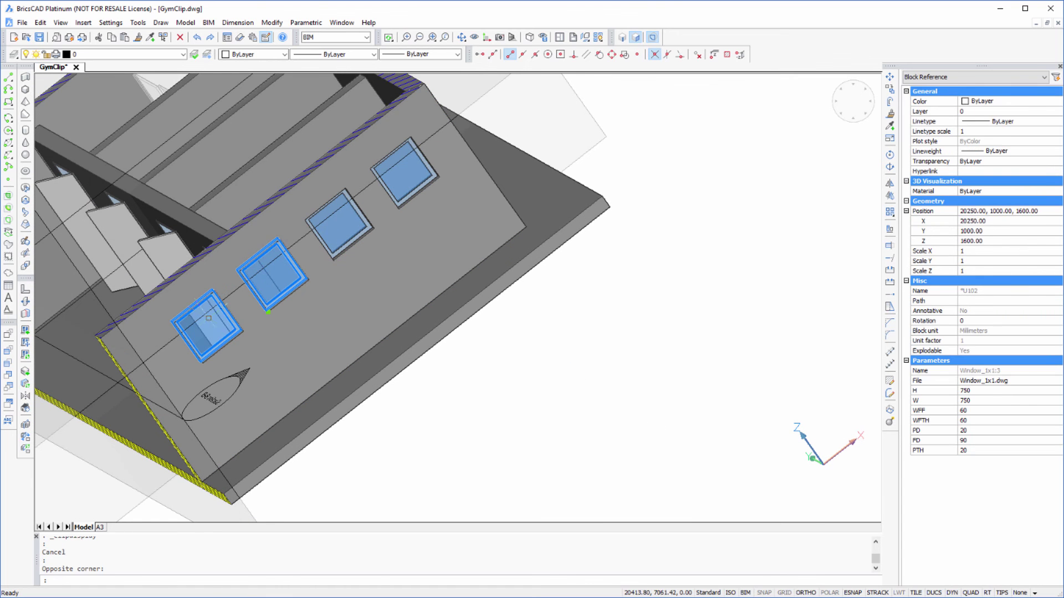
{"action": "left_click", "coordinate": [206, 324]}
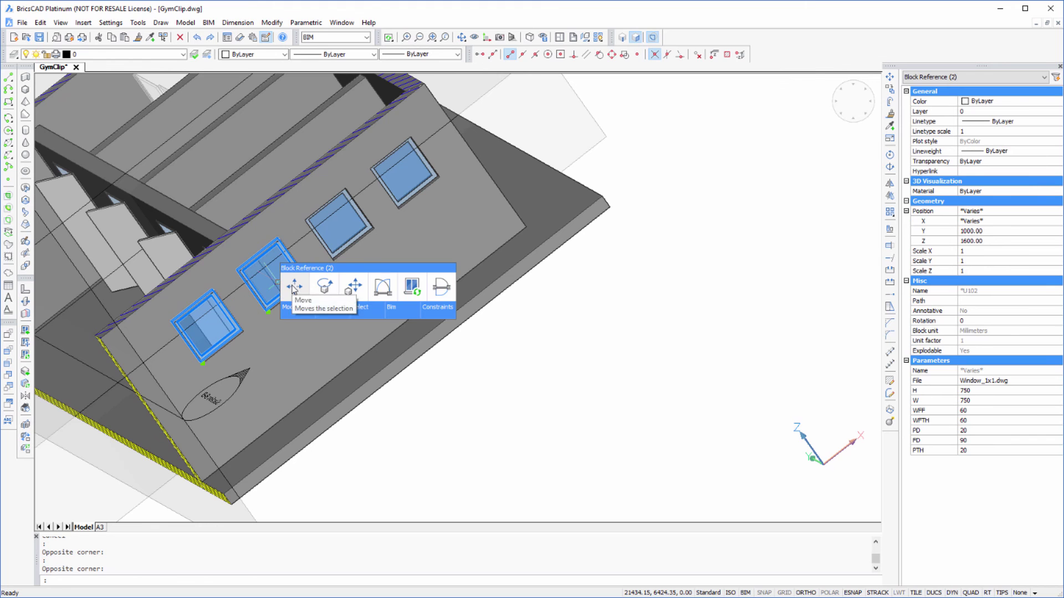
{"action": "left_click", "coordinate": [293, 288]}
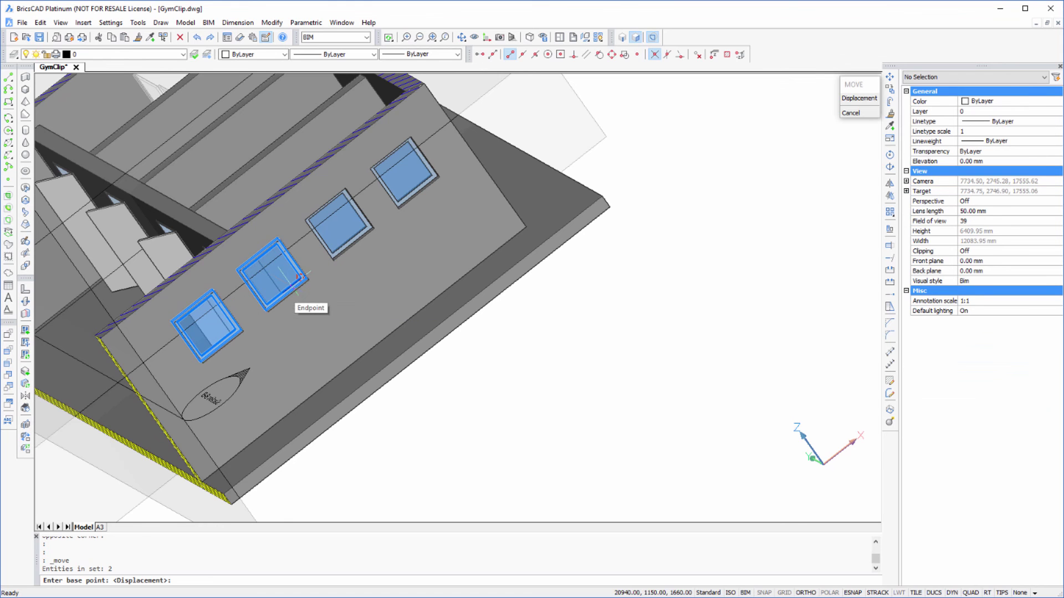
{"action": "left_click", "coordinate": [527, 226]}
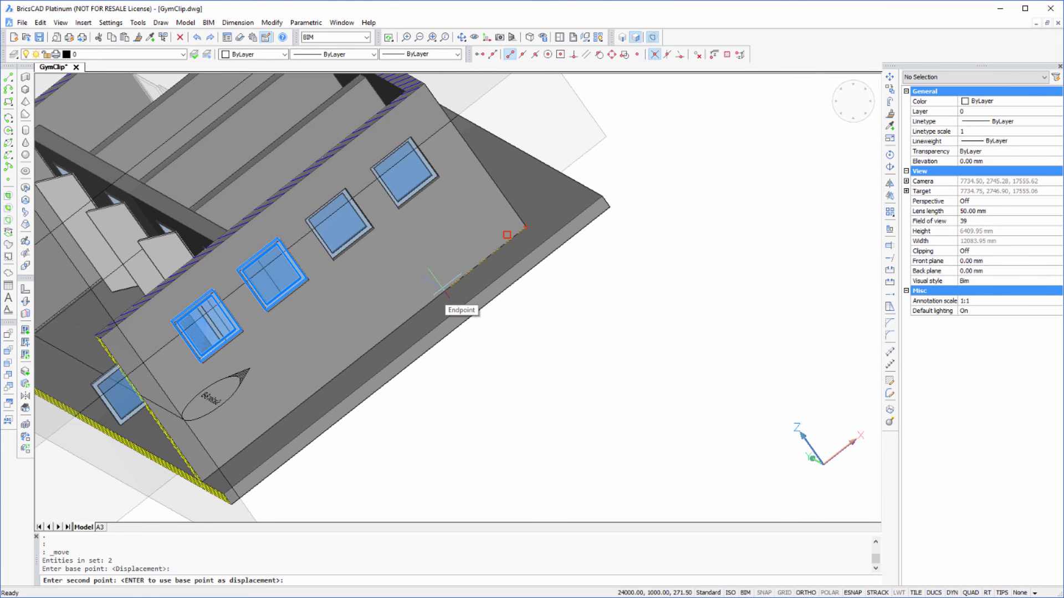
{"action": "type", "text": "800"}
{"action": "key", "text": "Return"}
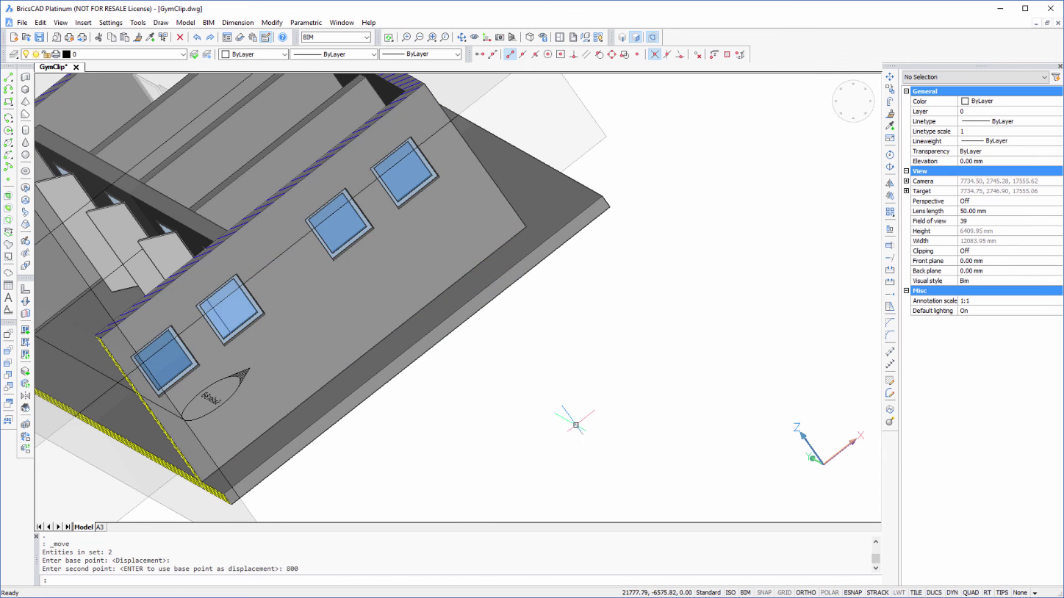
{"action": "middle_click_drag", "start_coordinate": [502, 425], "coordinate": [782, 374], "text": "shift"}
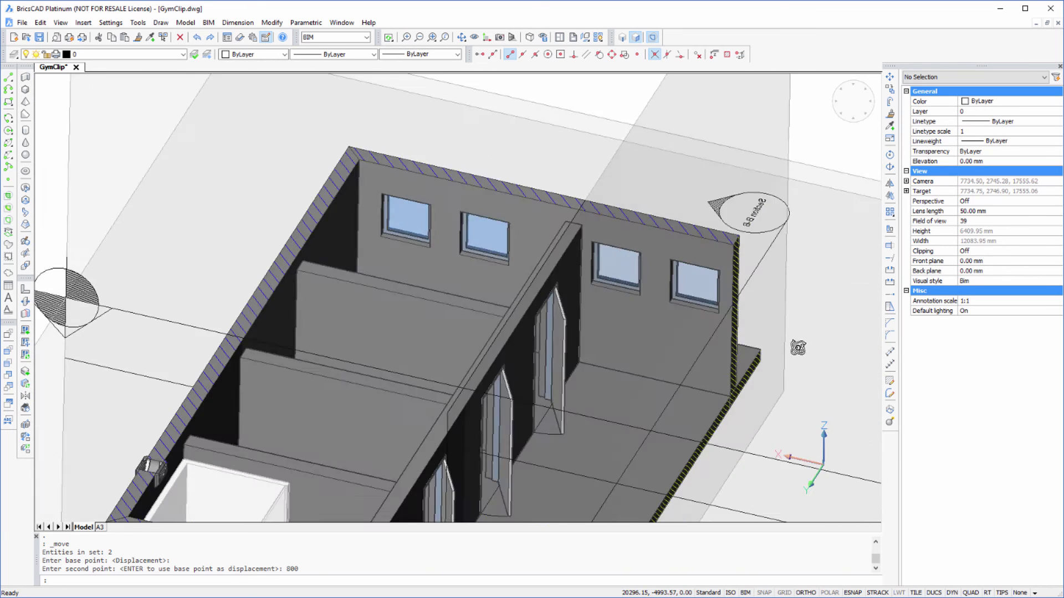
{"action": "scroll", "coordinate": [391, 137], "scroll_direction": "down", "scroll_amount": 3}
{"action": "scroll", "coordinate": [391, 137], "scroll_direction": "down", "scroll_amount": 3}
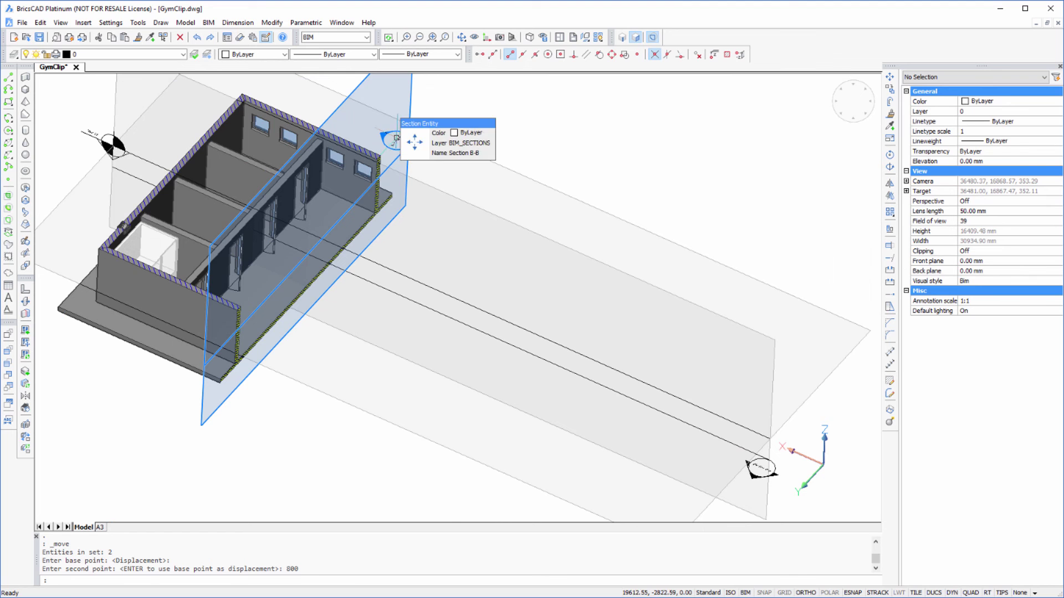
Turn off clipping for Section B-B and move the plan section plane above the roofs
{"action": "left_click", "coordinate": [446, 143]}
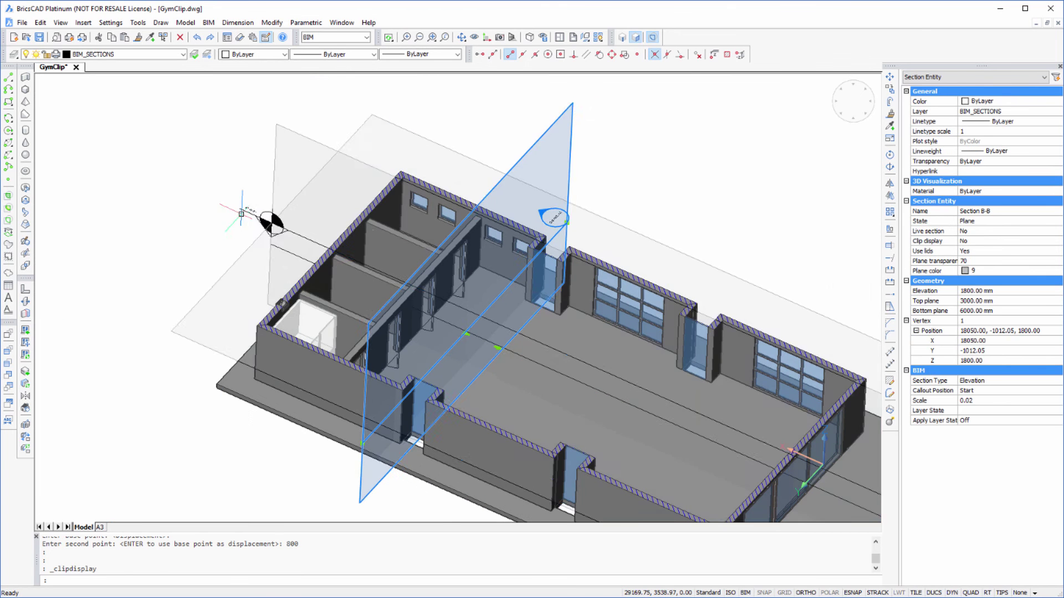
{"action": "left_click", "coordinate": [309, 221]}
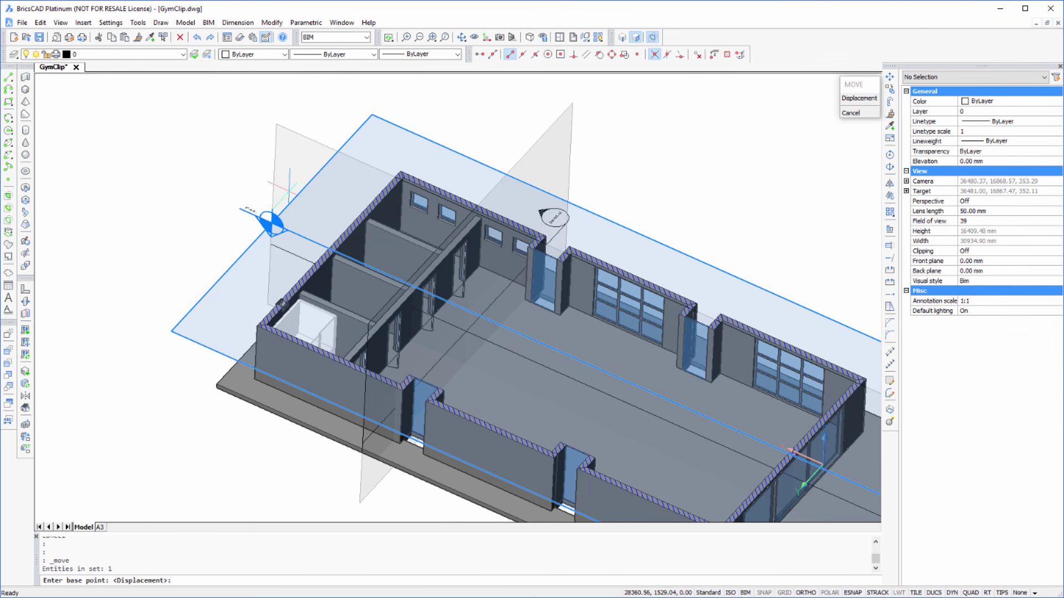
{"action": "left_click", "coordinate": [241, 225]}
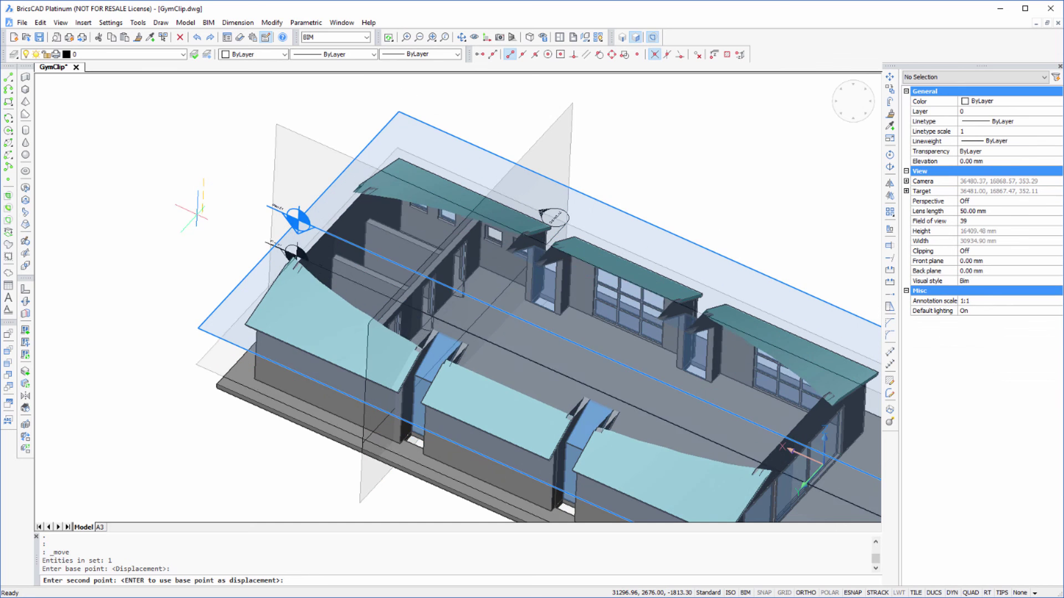
{"action": "left_click", "coordinate": [298, 219]}
{"action": "mouse_move", "coordinate": [125, 133]}
{"action": "middle_mouse_down", "text": "shift"}
{"action": "mouse_move", "coordinate": [173, 413]}
{"action": "mouse_move", "coordinate": [136, 404]}
{"action": "middle_mouse_up", "text": "shift"}
Hide the BIM_SECTIONS layer and orbit to an overall view of the building
{"action": "left_click", "coordinate": [182, 54]}
{"action": "left_click", "coordinate": [36, 92]}
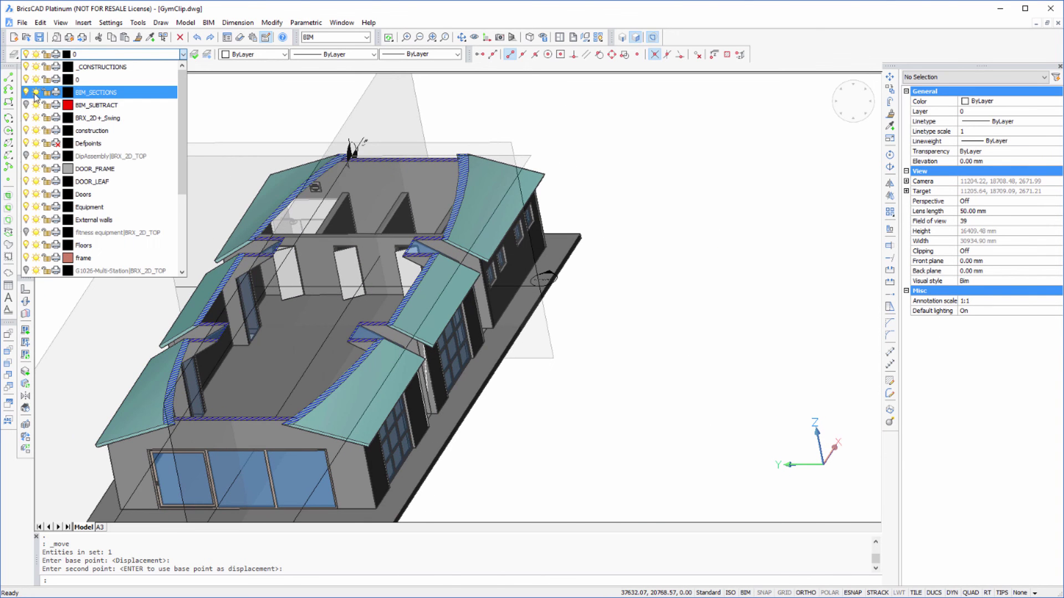
{"action": "left_click", "coordinate": [663, 328]}
{"action": "middle_click_drag", "start_coordinate": [640, 357], "coordinate": [709, 445], "text": "shift"}
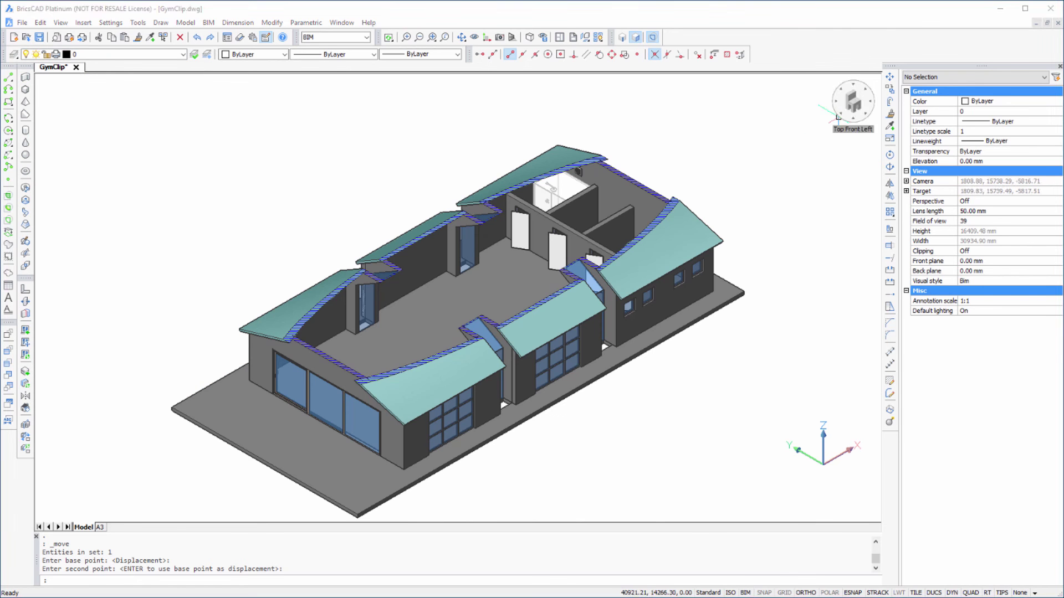